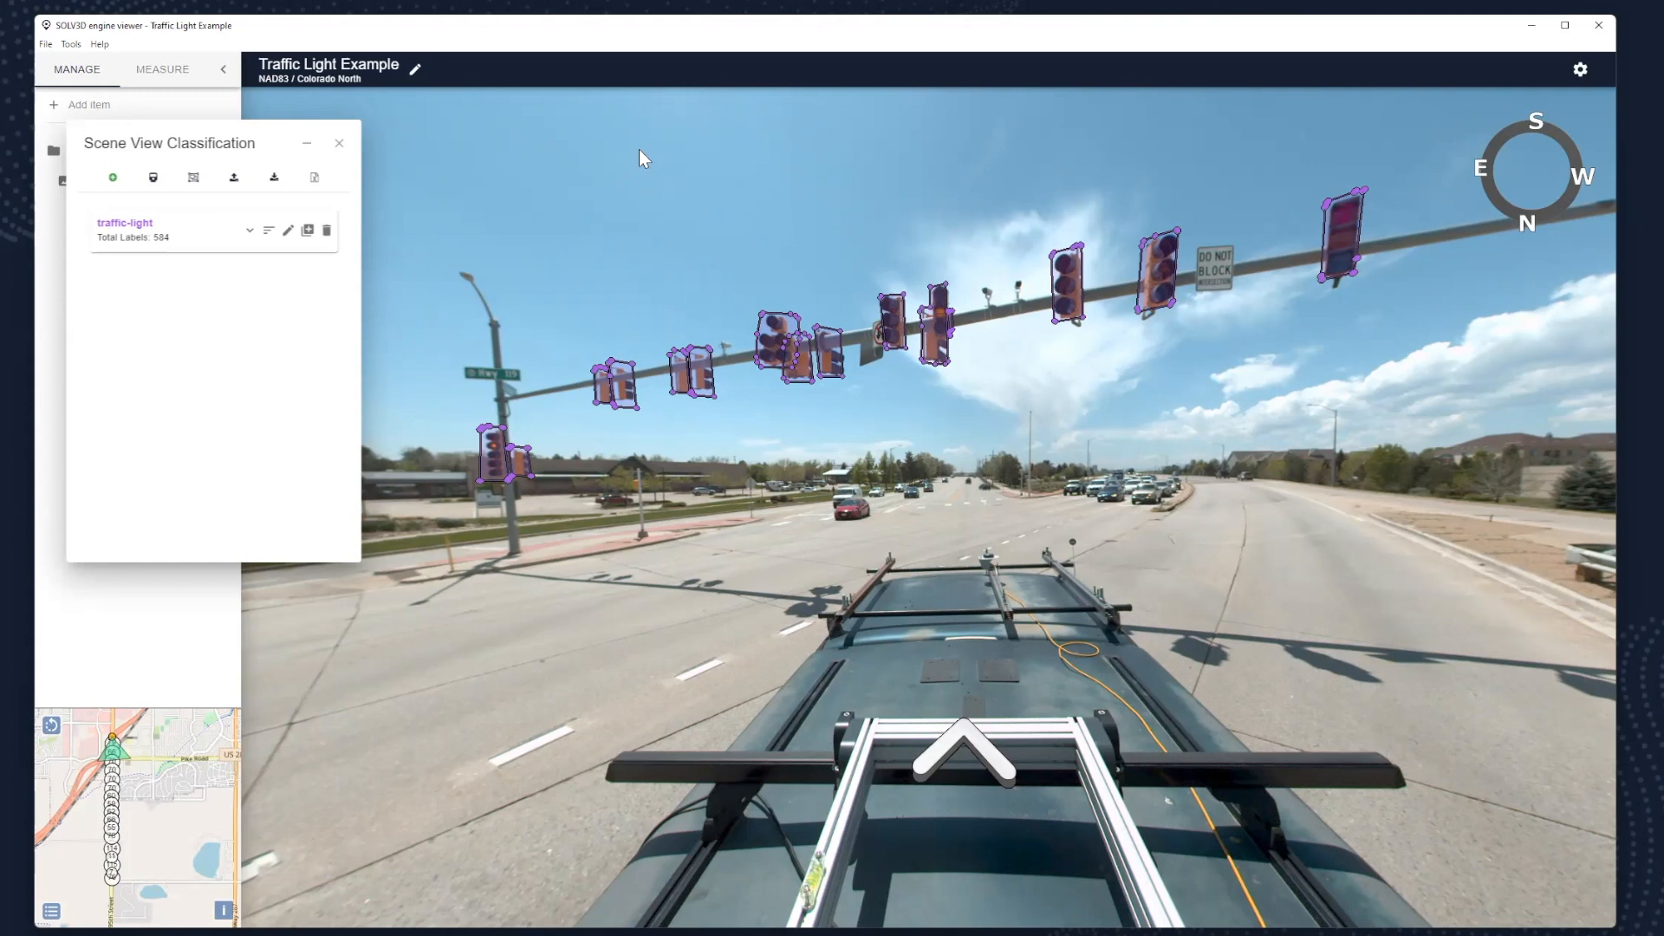
- Open the model classification parameters to review them, and cancel without running a classification
click(194, 180)
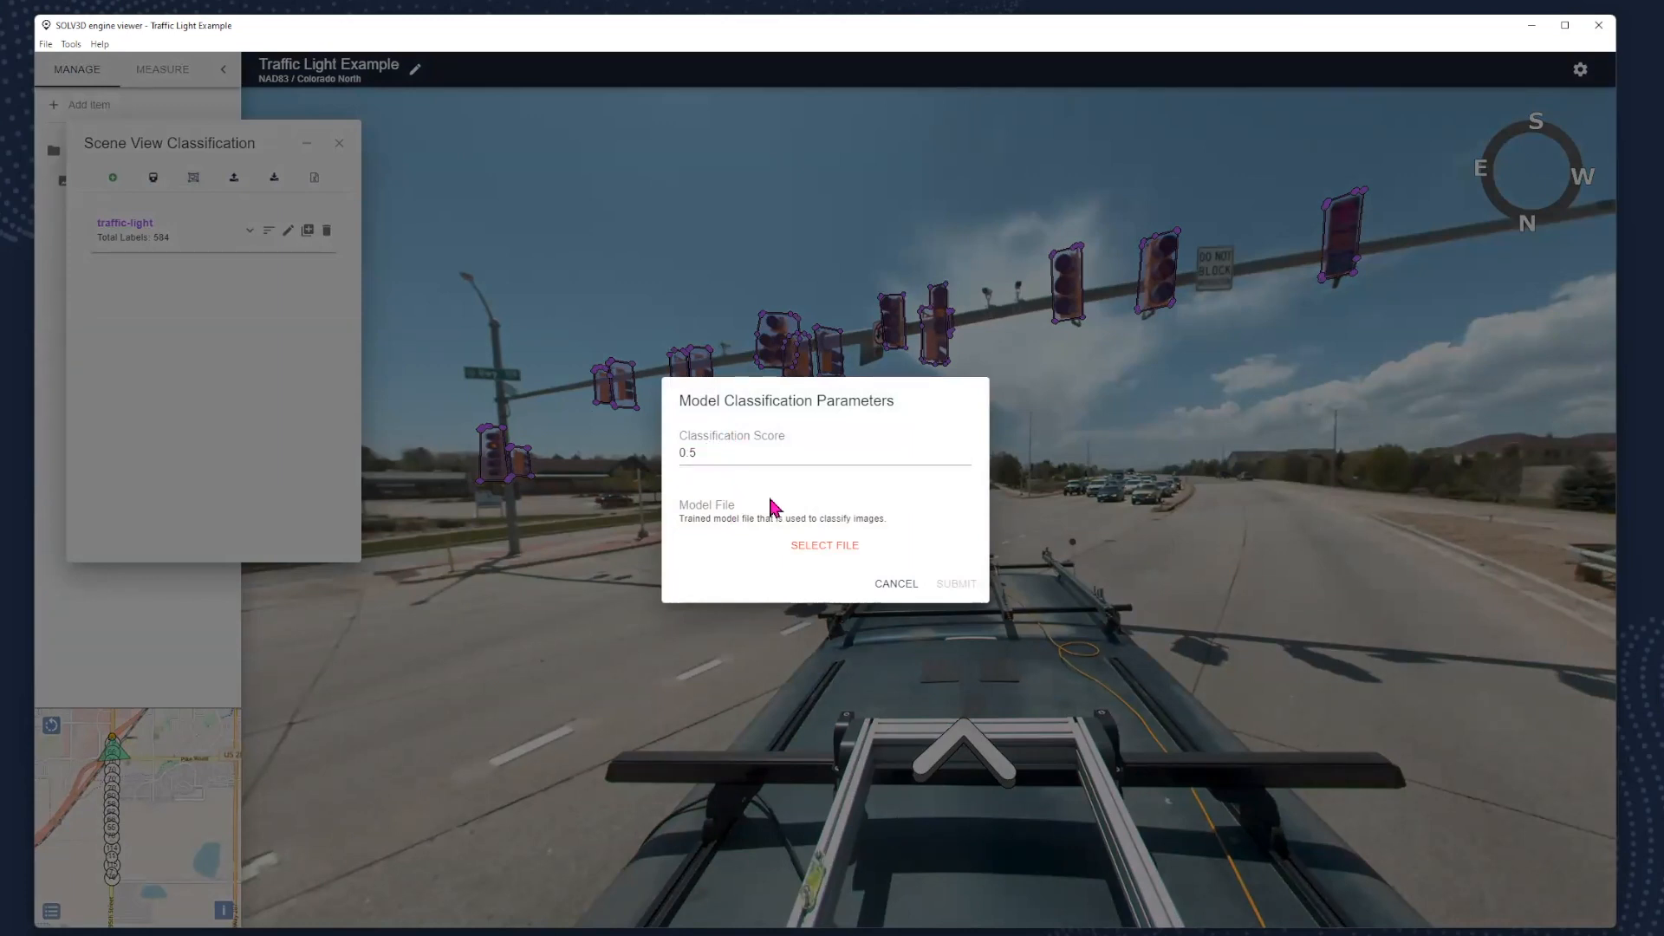
click(890, 585)
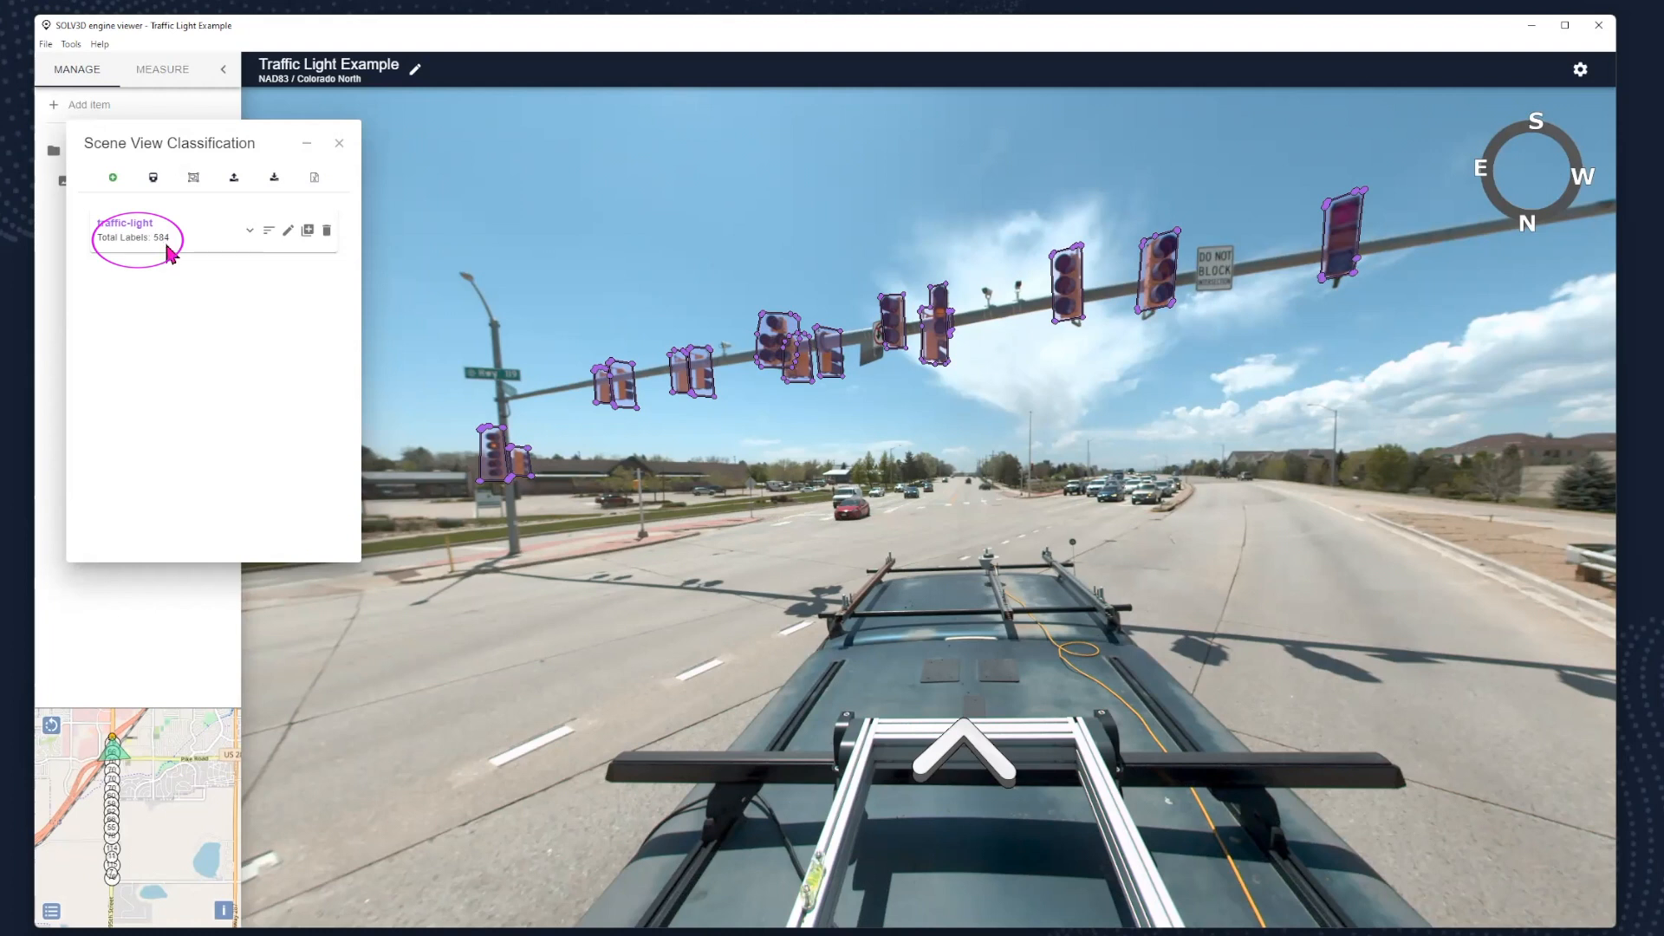
- Expand the traffic-light label list and zoom to labels #1 and #3 to check their outlines in the scene
click(247, 240)
drag(331, 314, 331, 267)
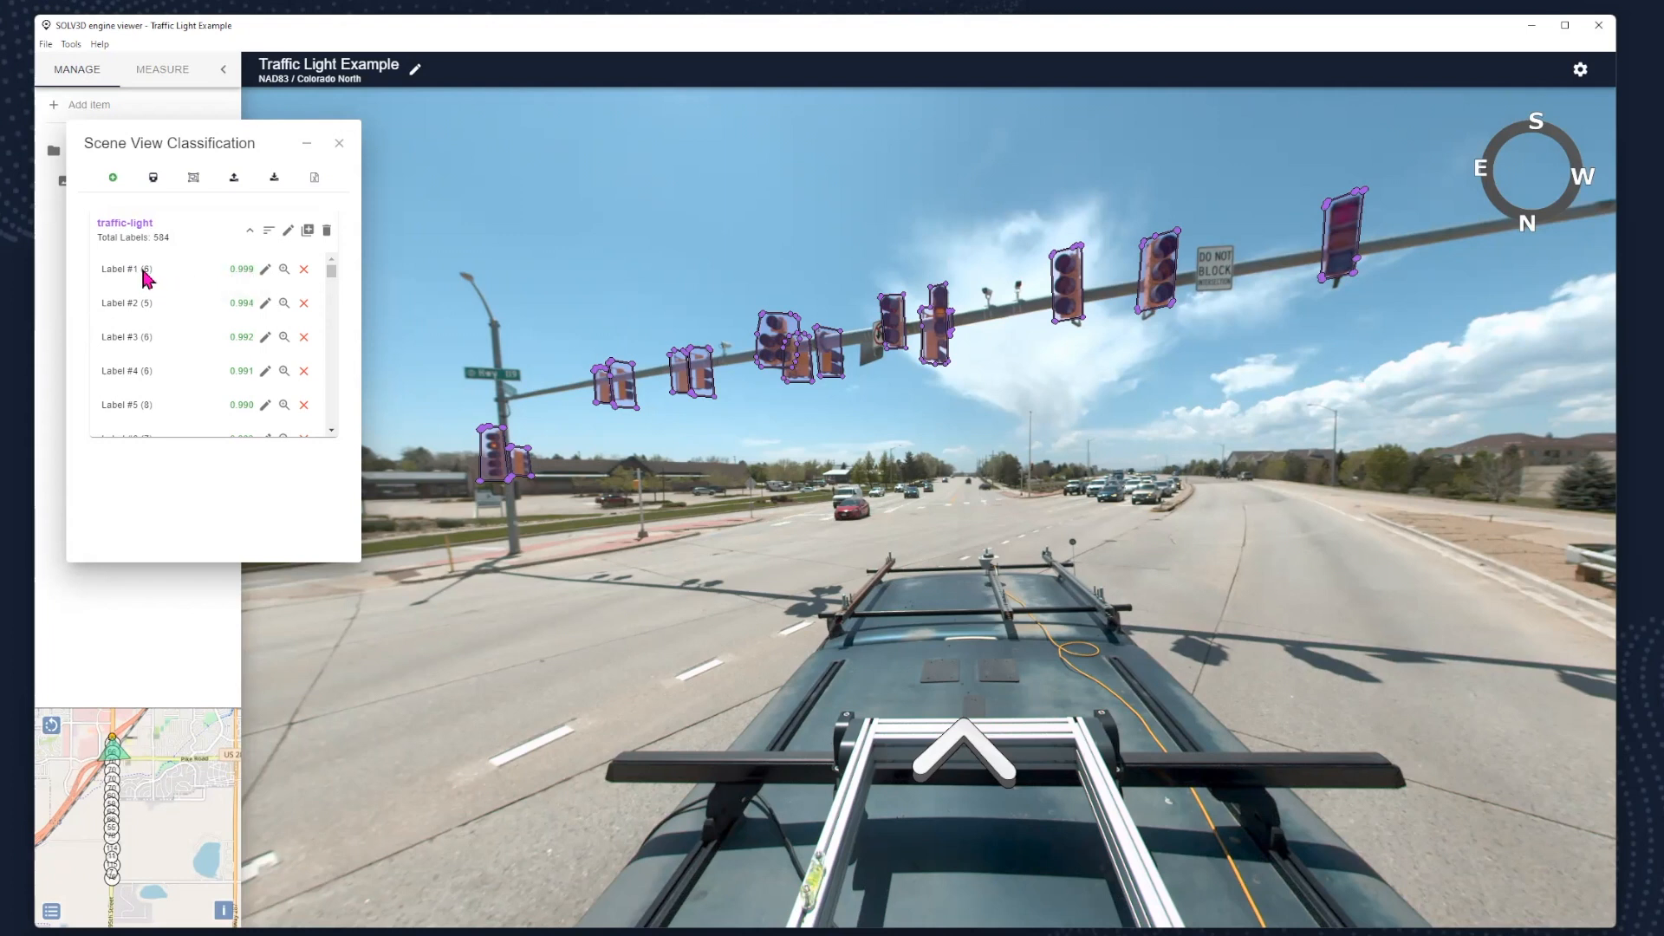
click(281, 271)
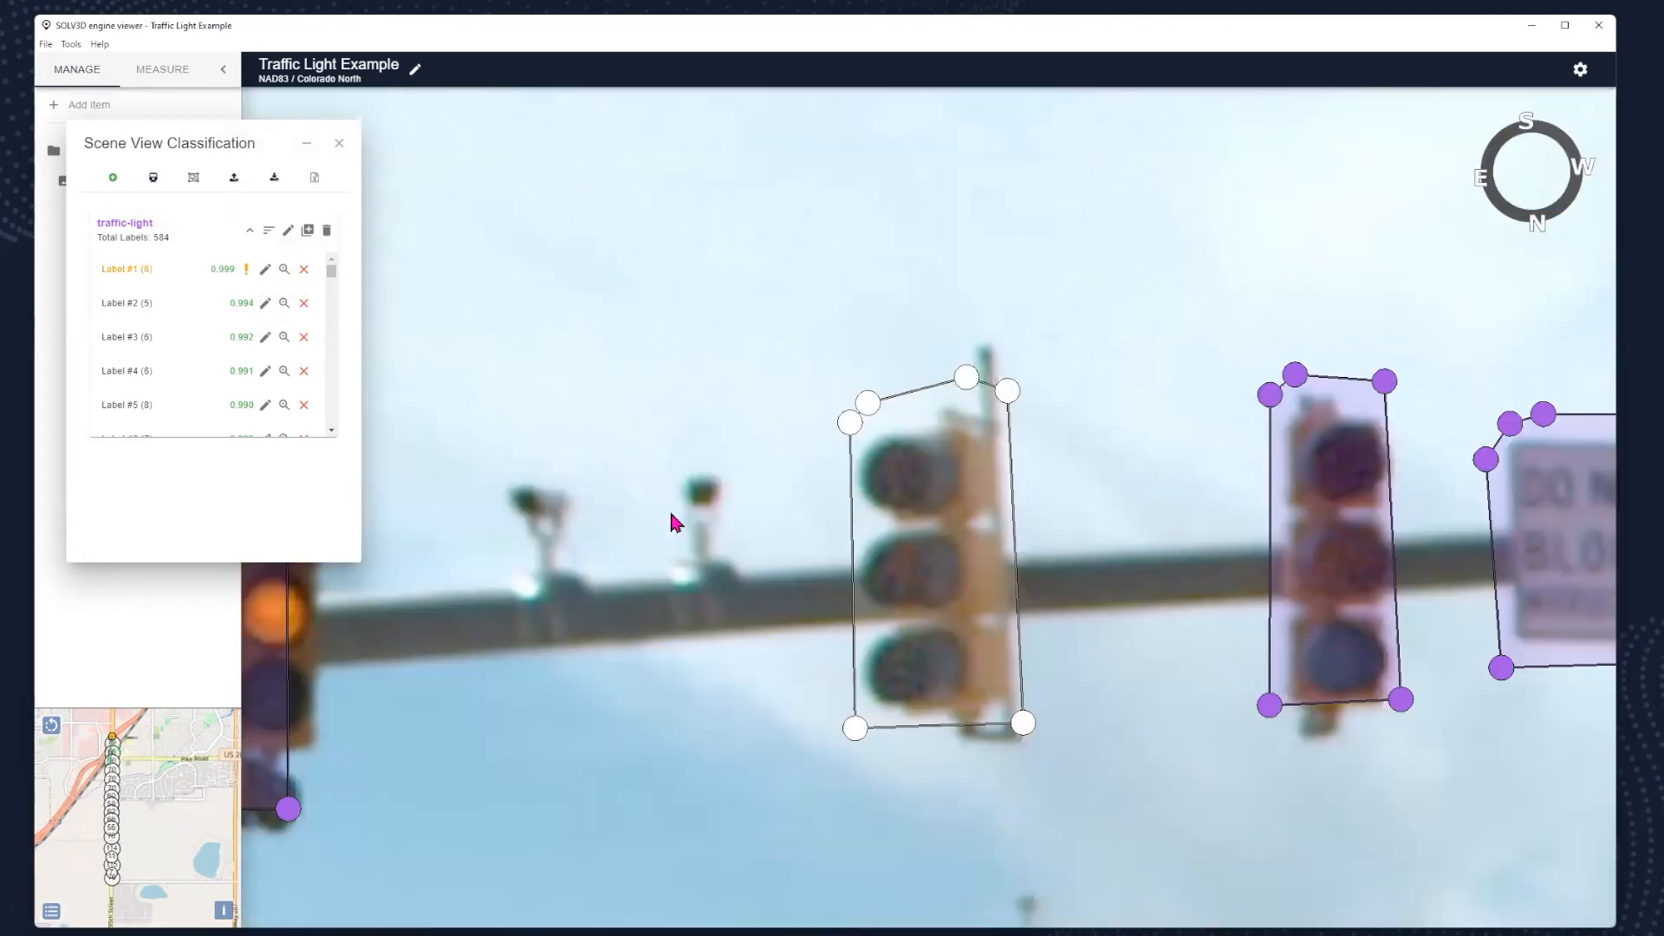
scroll(681, 520, down, 3)
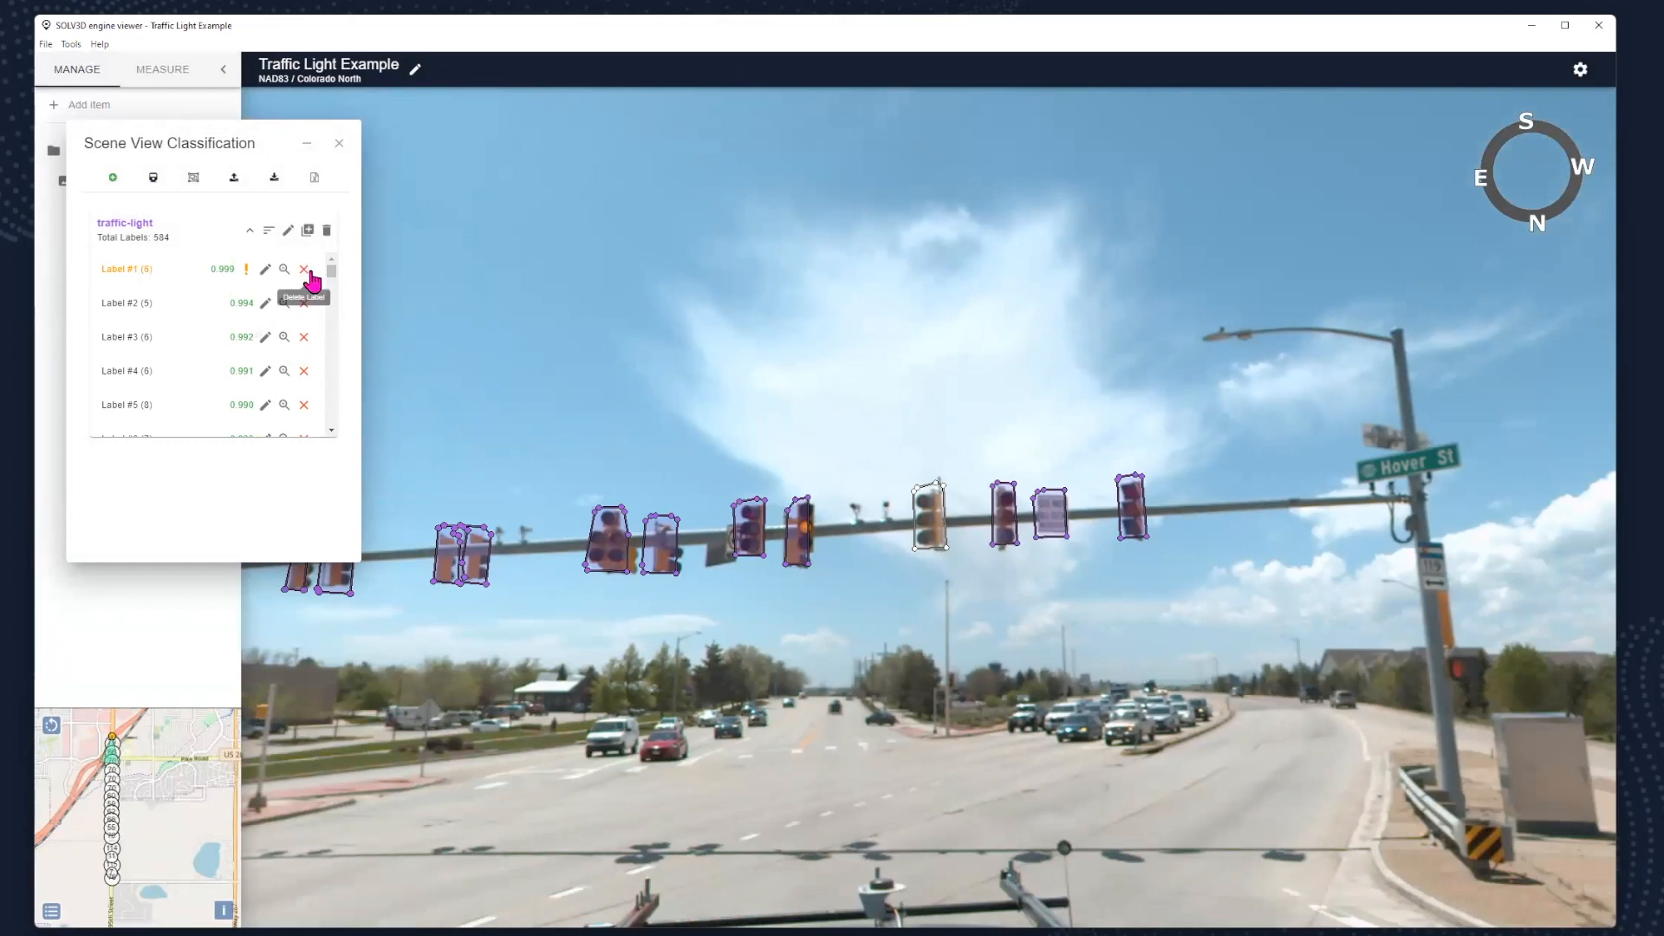
click(284, 337)
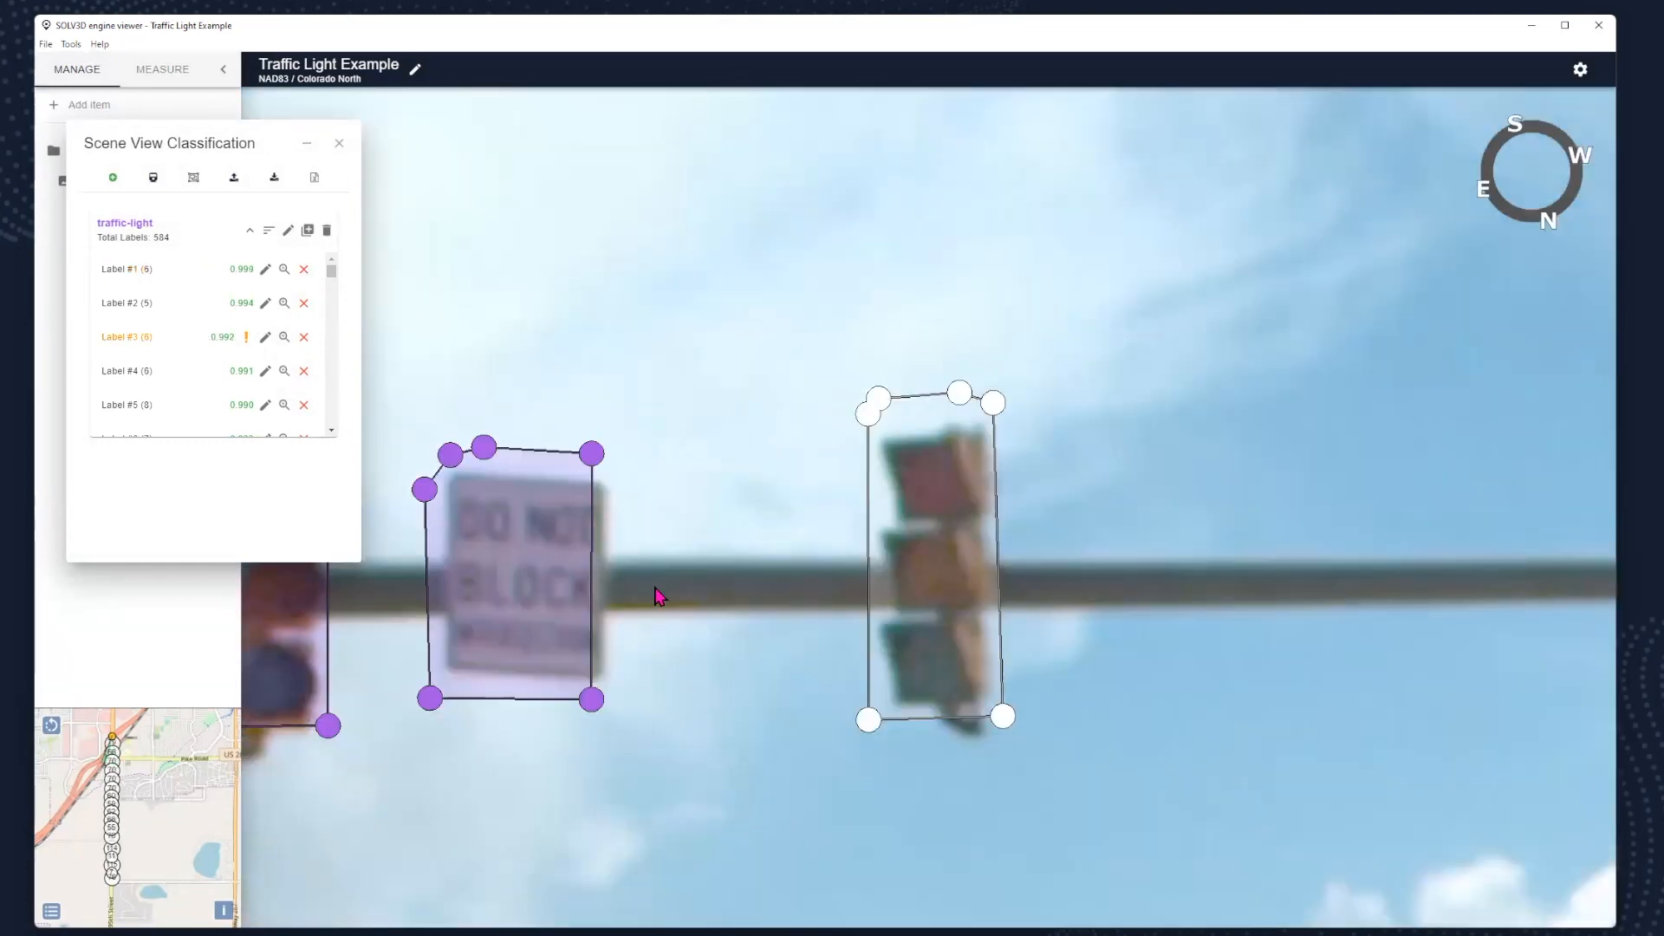
drag(658, 595, 778, 531)
scroll(777, 531, down, 3)
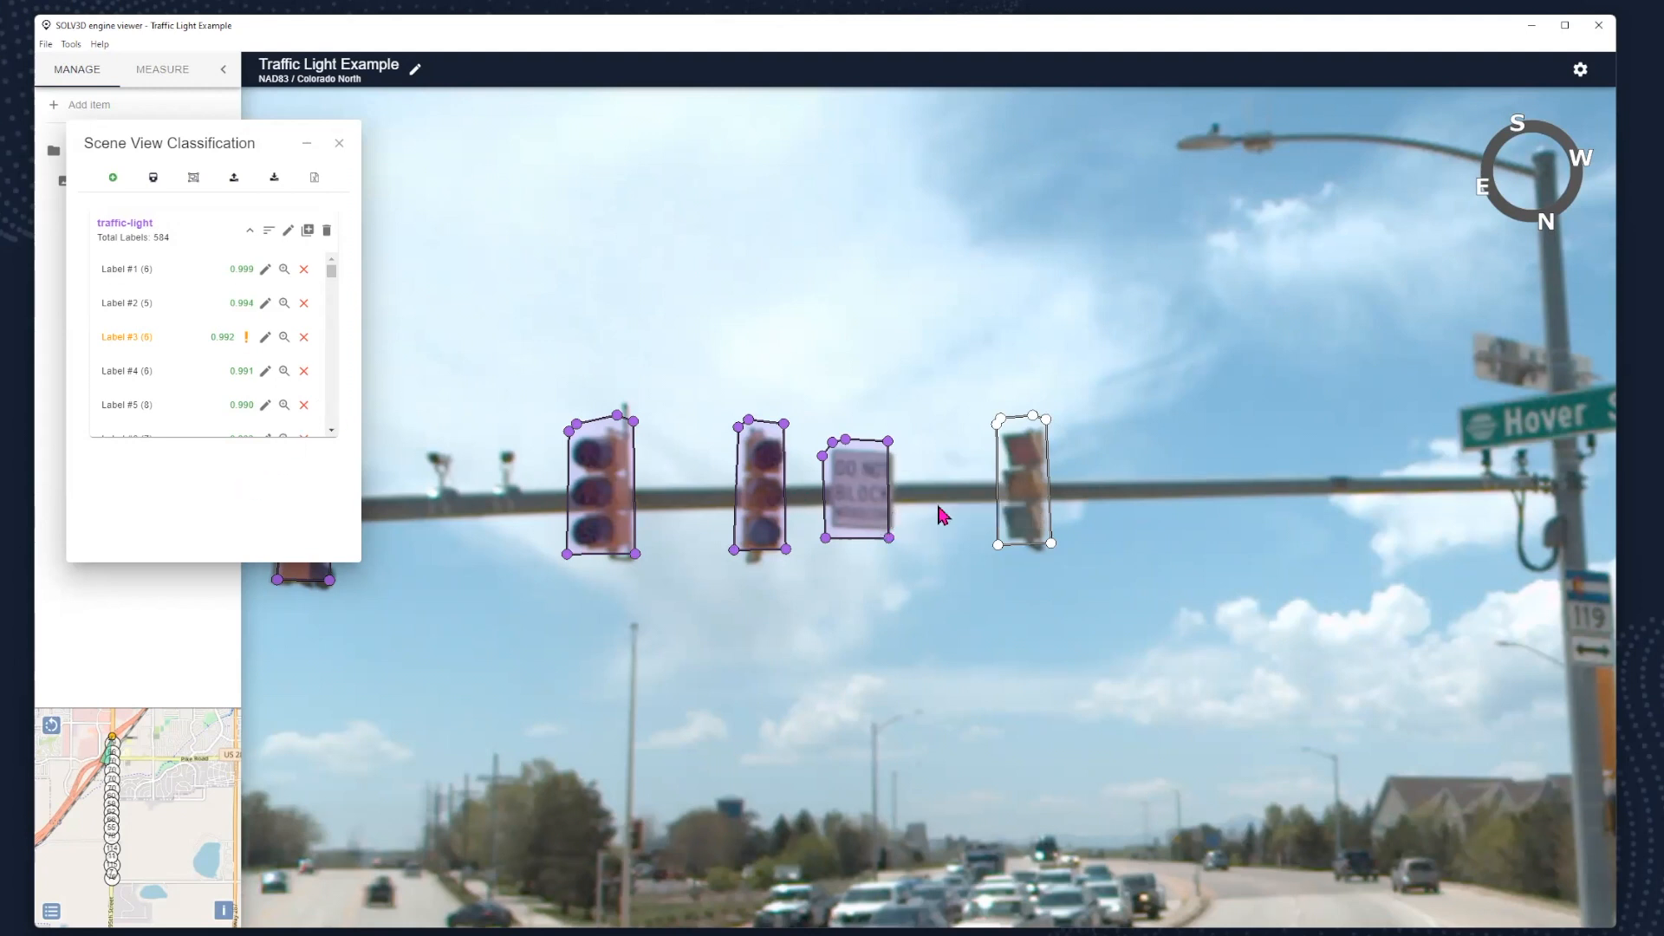
- Select the label around the "Do Not Block" sign in the scene and find it in the label list
right_click(863, 490)
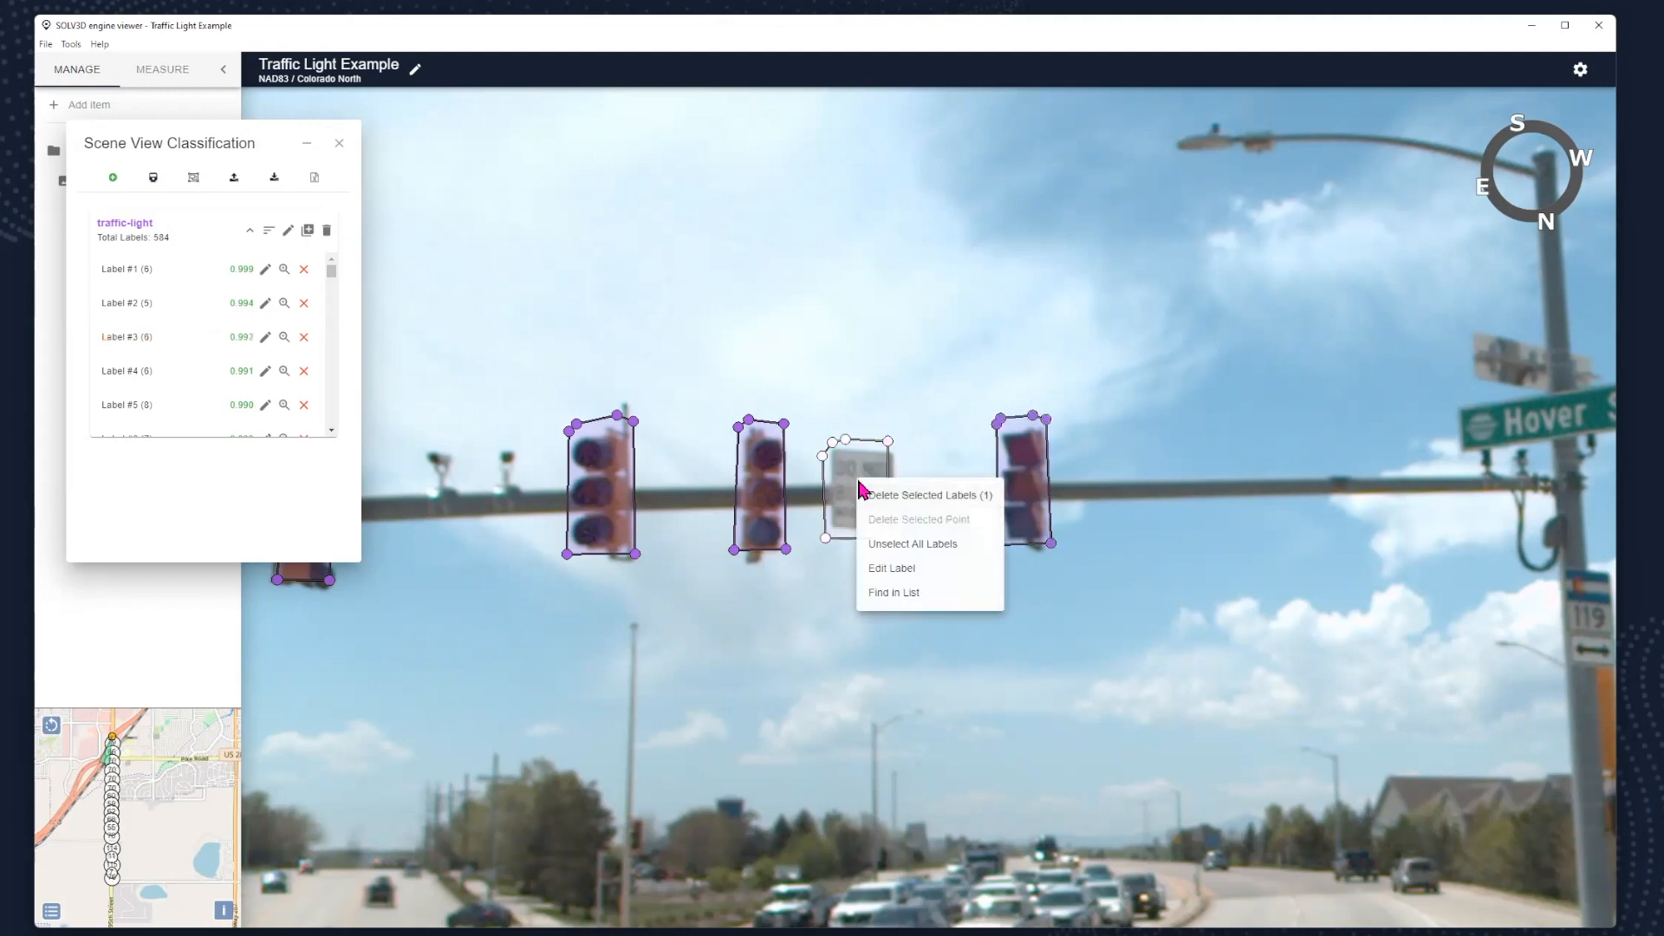
click(915, 595)
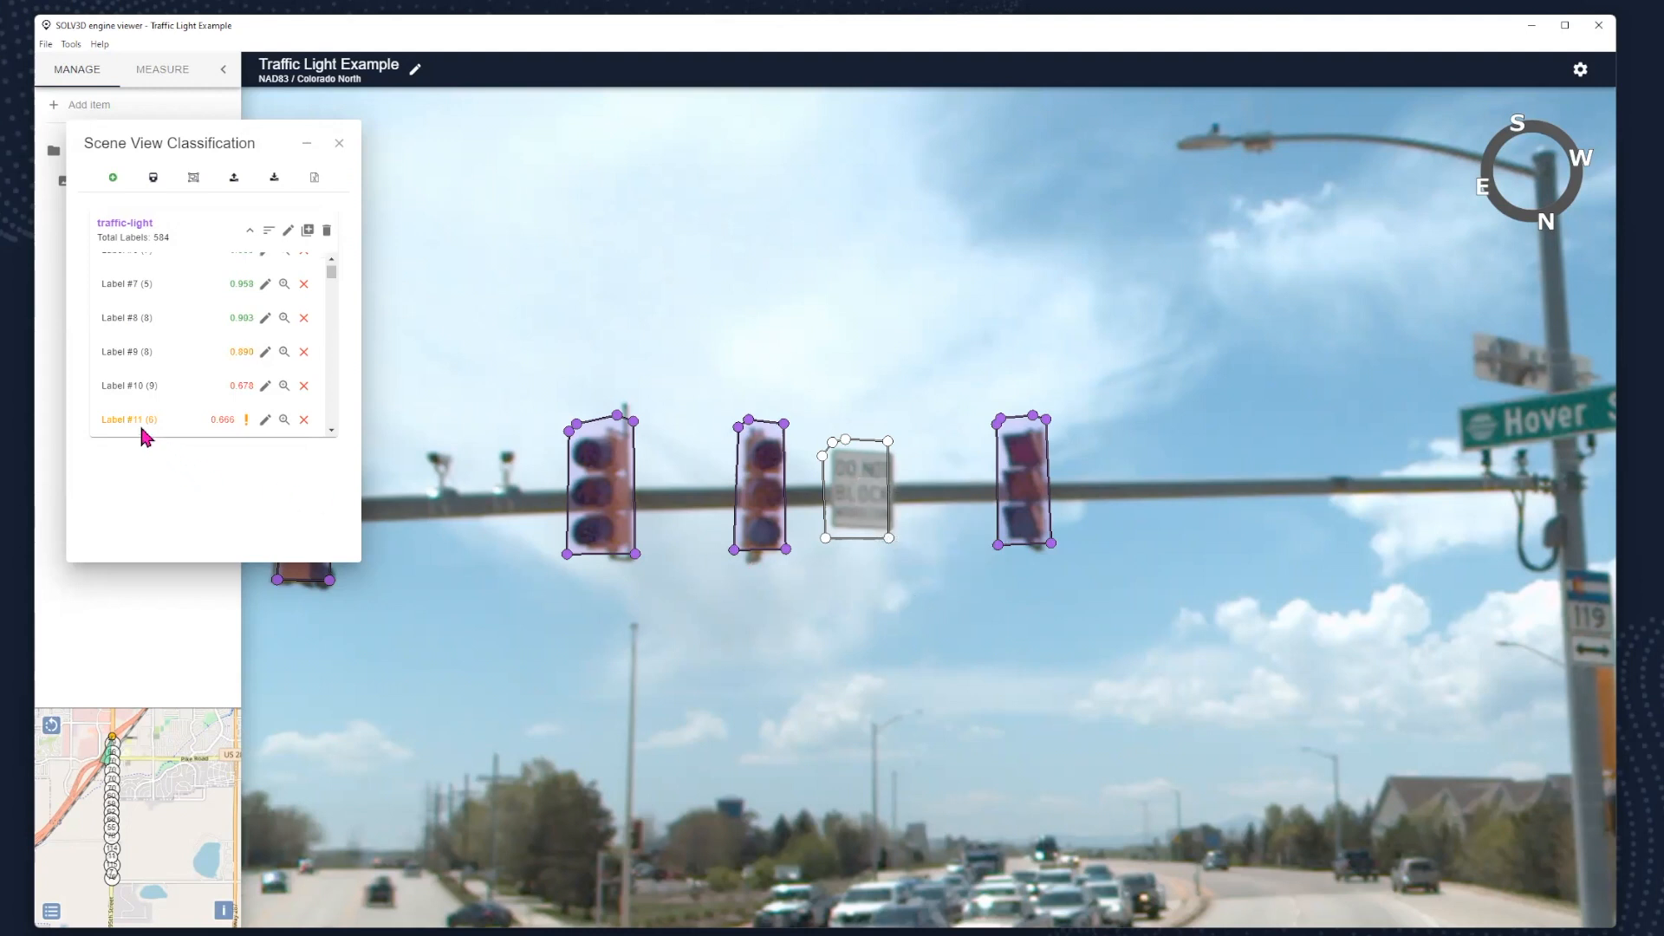
click(226, 433)
- Sort the traffic-light labels ascending (low to high) with a classification score threshold of 0.7
click(270, 234)
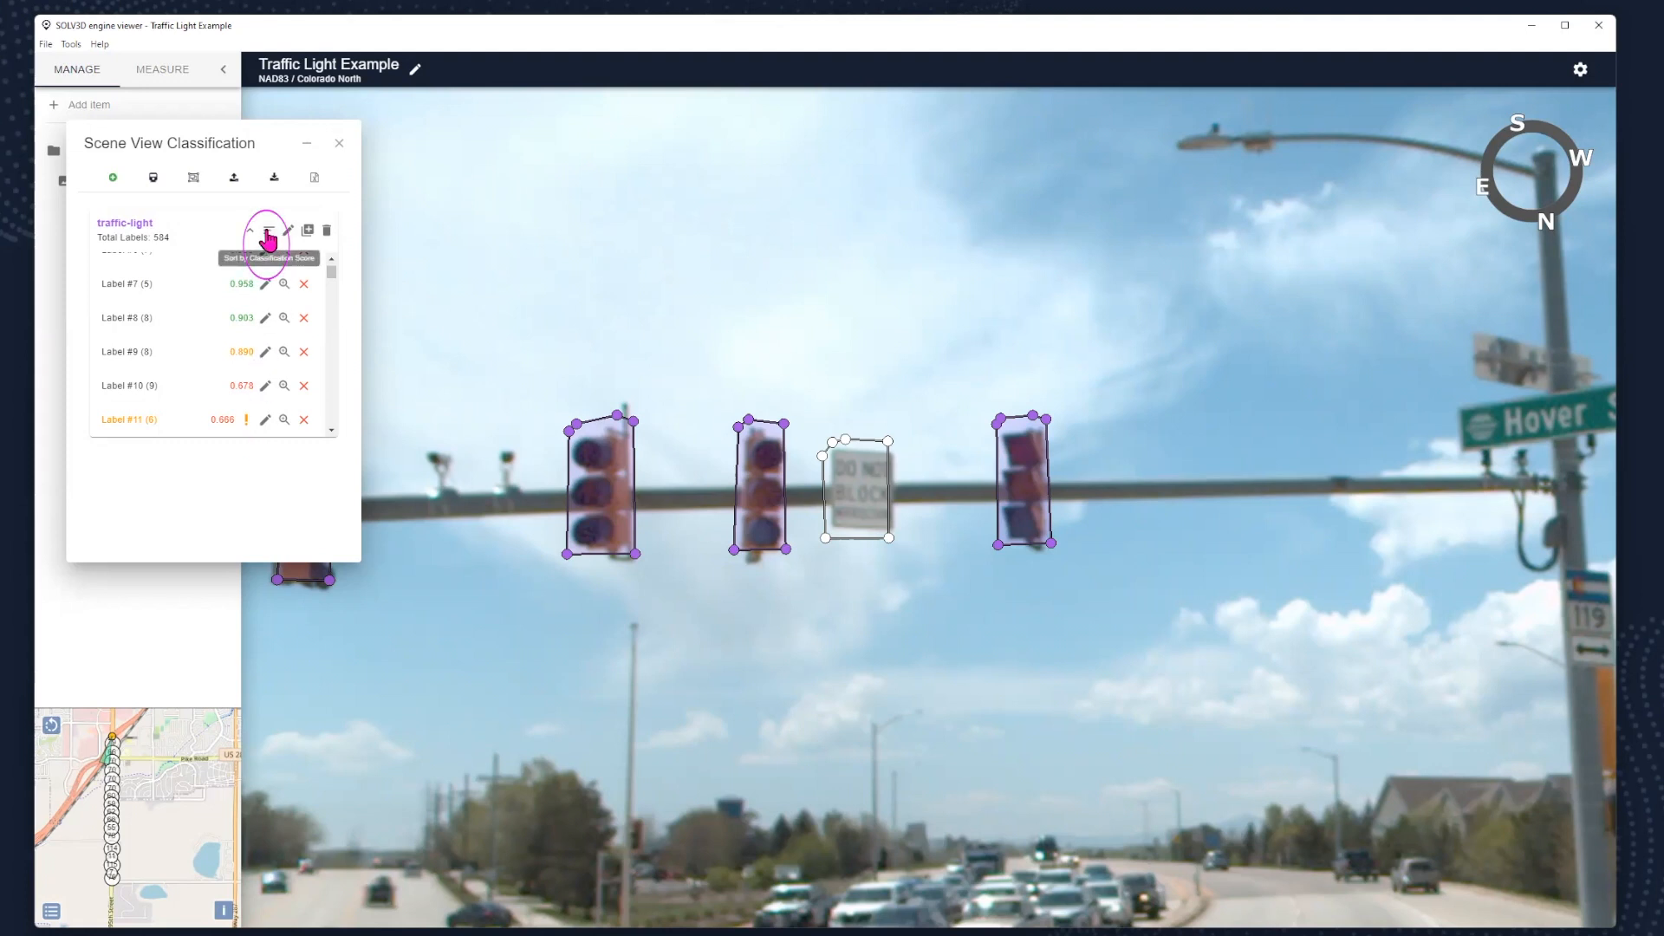
double_click(268, 232)
click(842, 430)
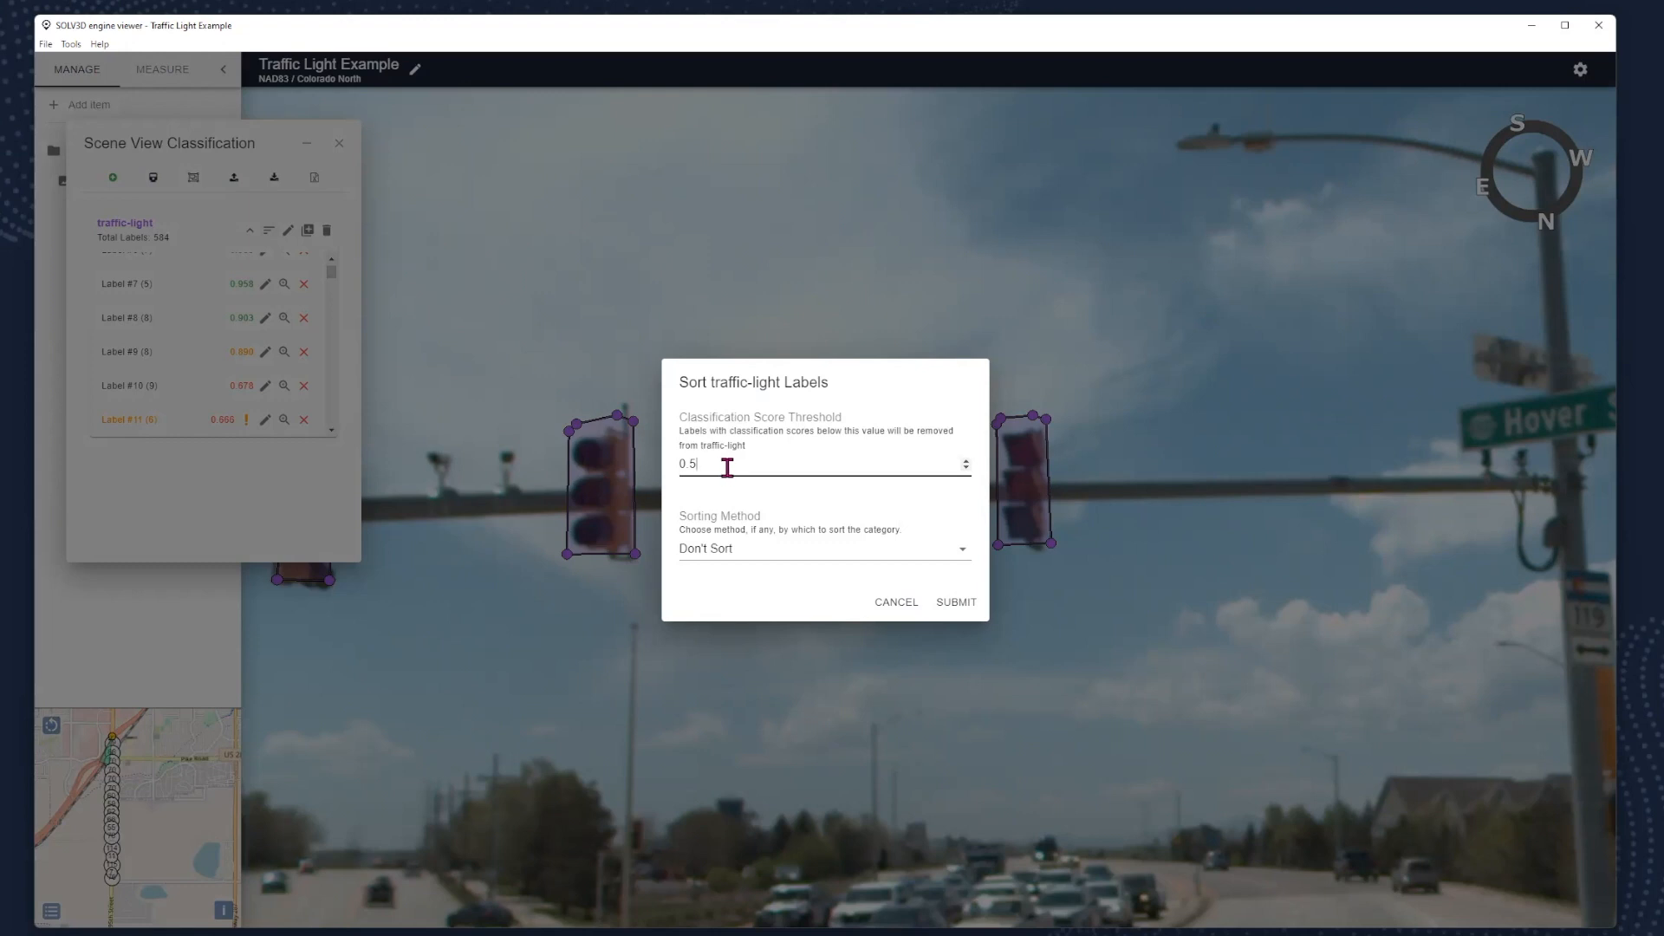
key(BackSpace)
text(7)
click(763, 555)
click(769, 502)
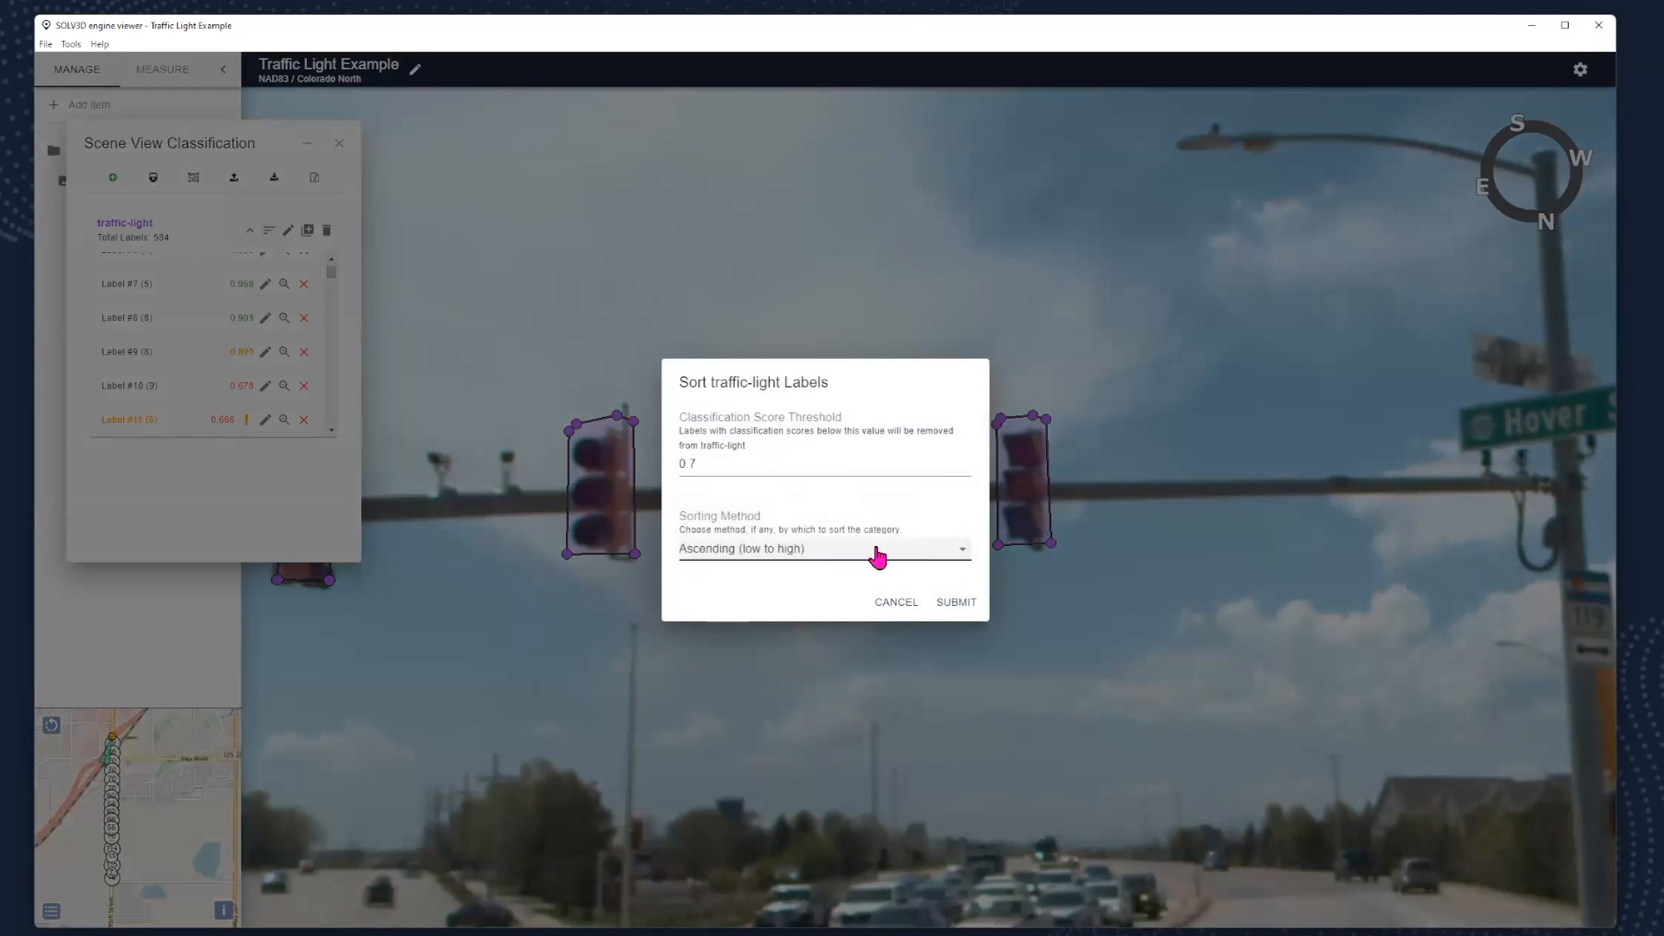
click(945, 606)
- Zoom to labels #1, #2 and #3 in turn to inspect the lowest-scoring remaining classifications
scroll(332, 271, up, 3)
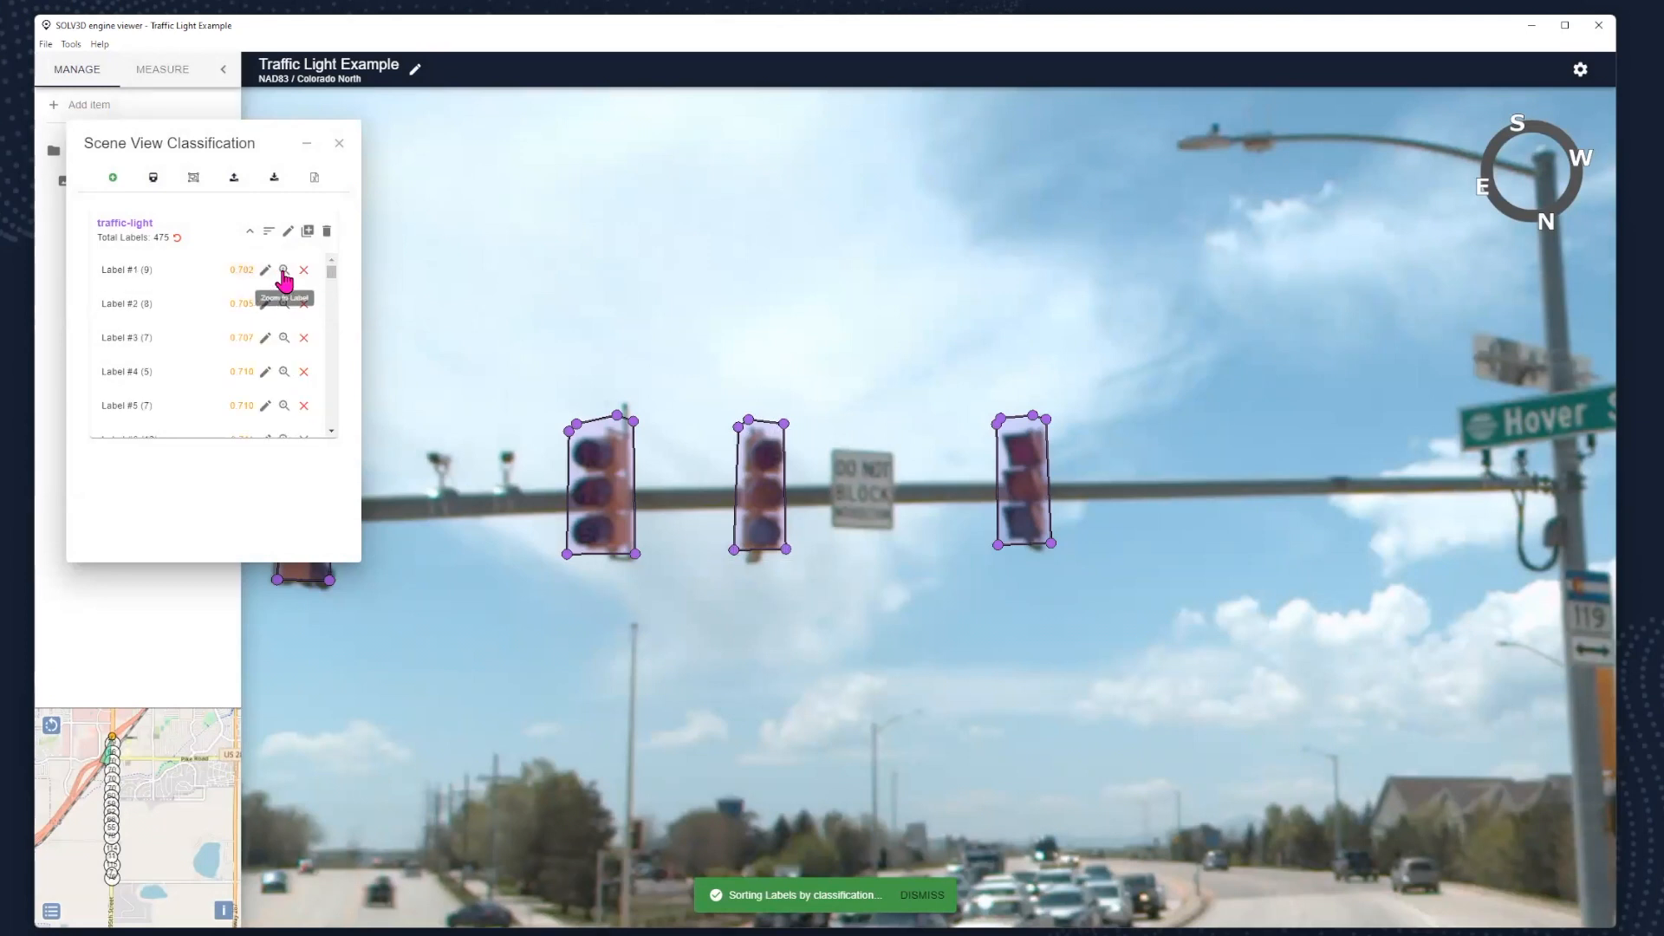
click(284, 270)
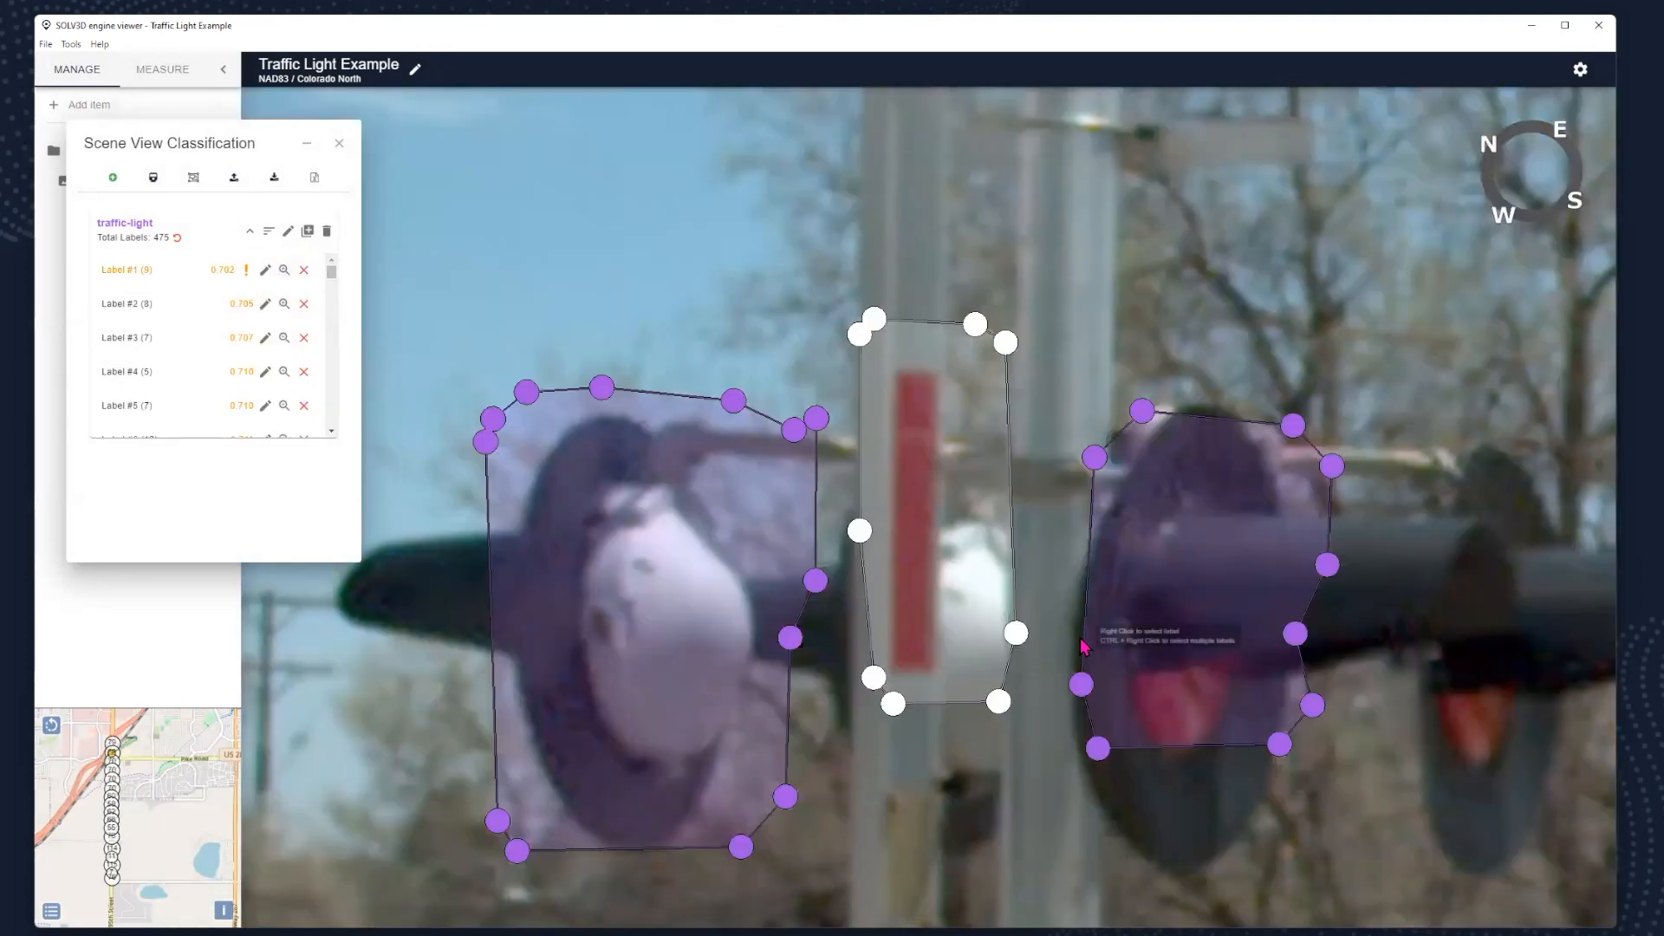
scroll(1001, 656, down, 5)
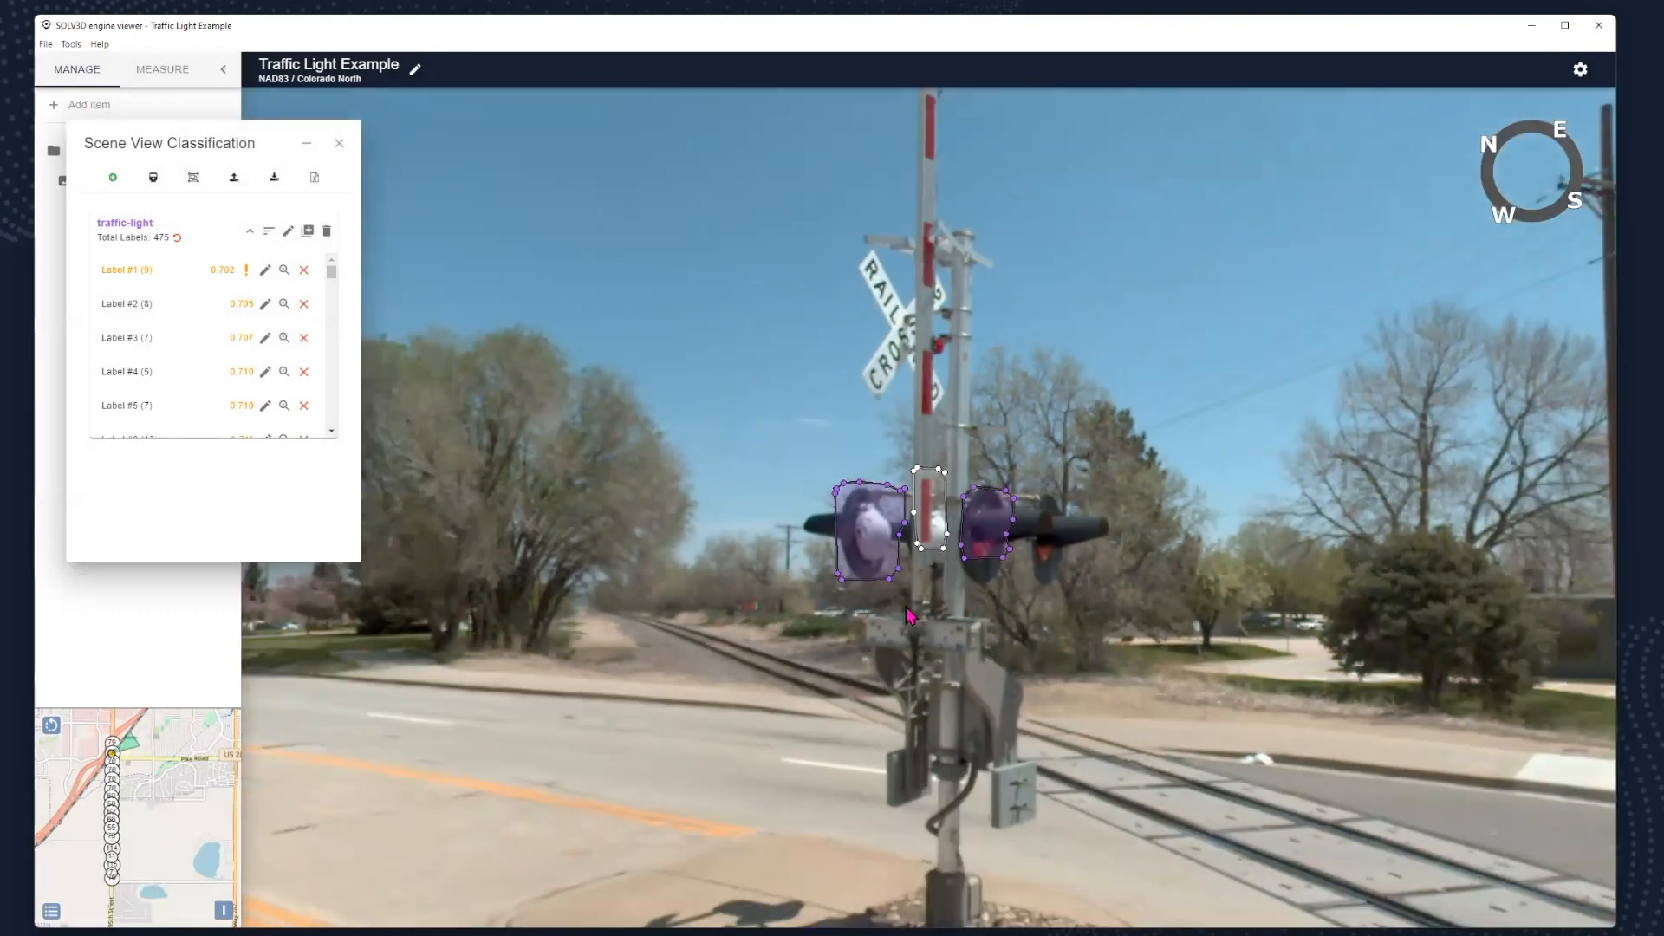
click(285, 304)
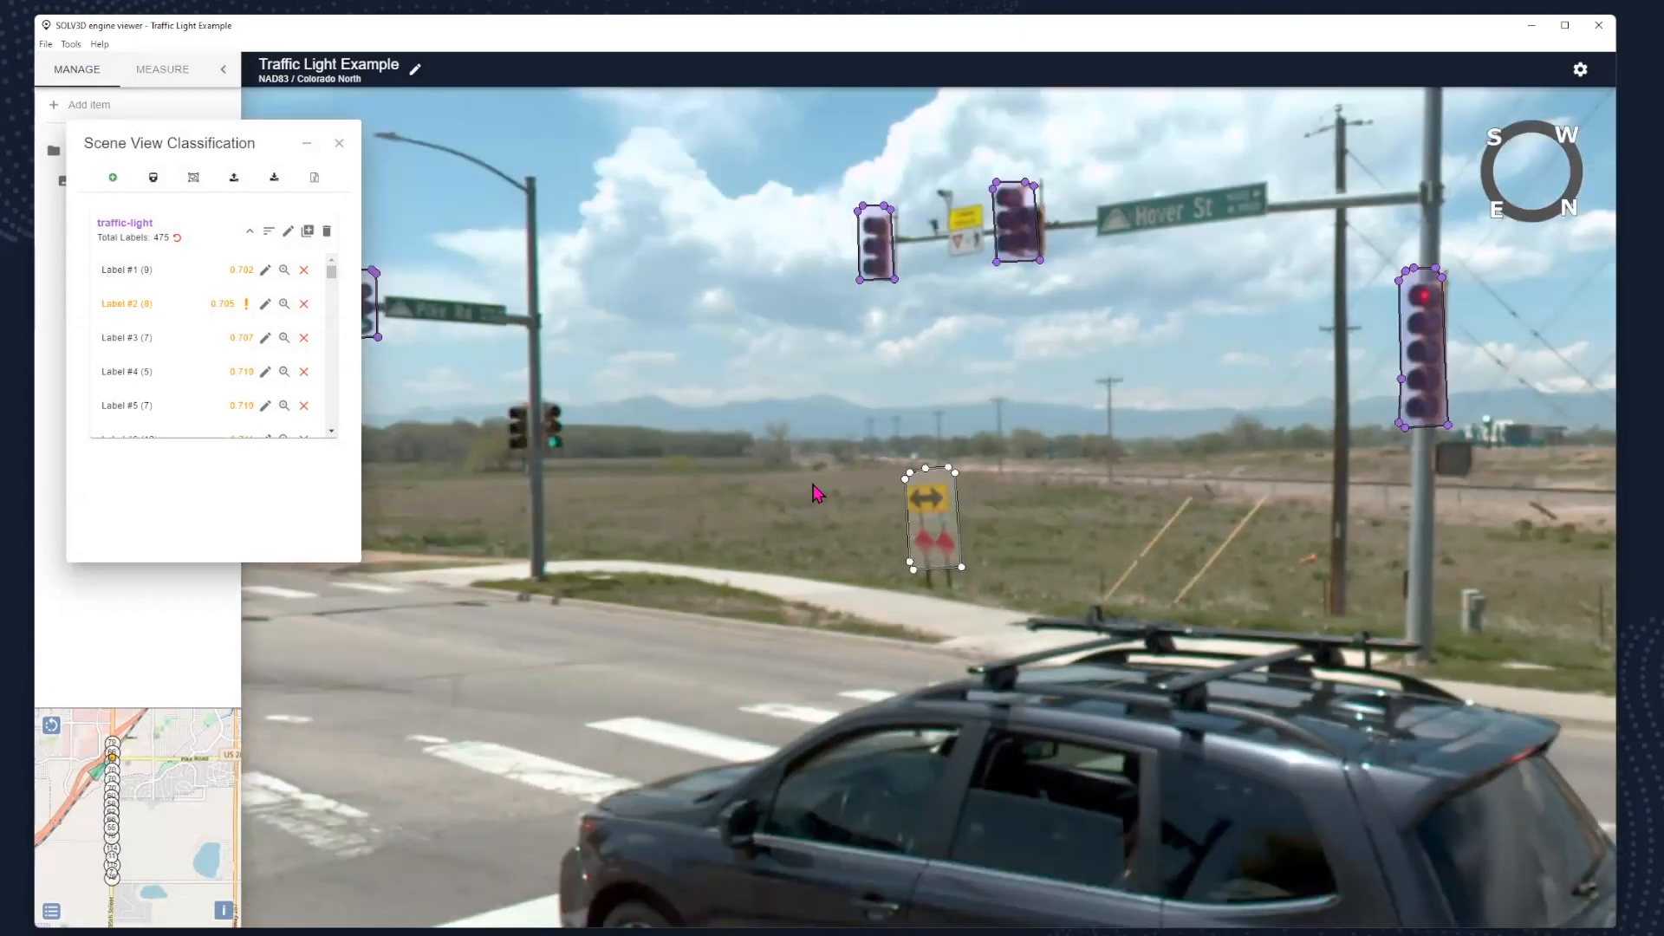
click(285, 339)
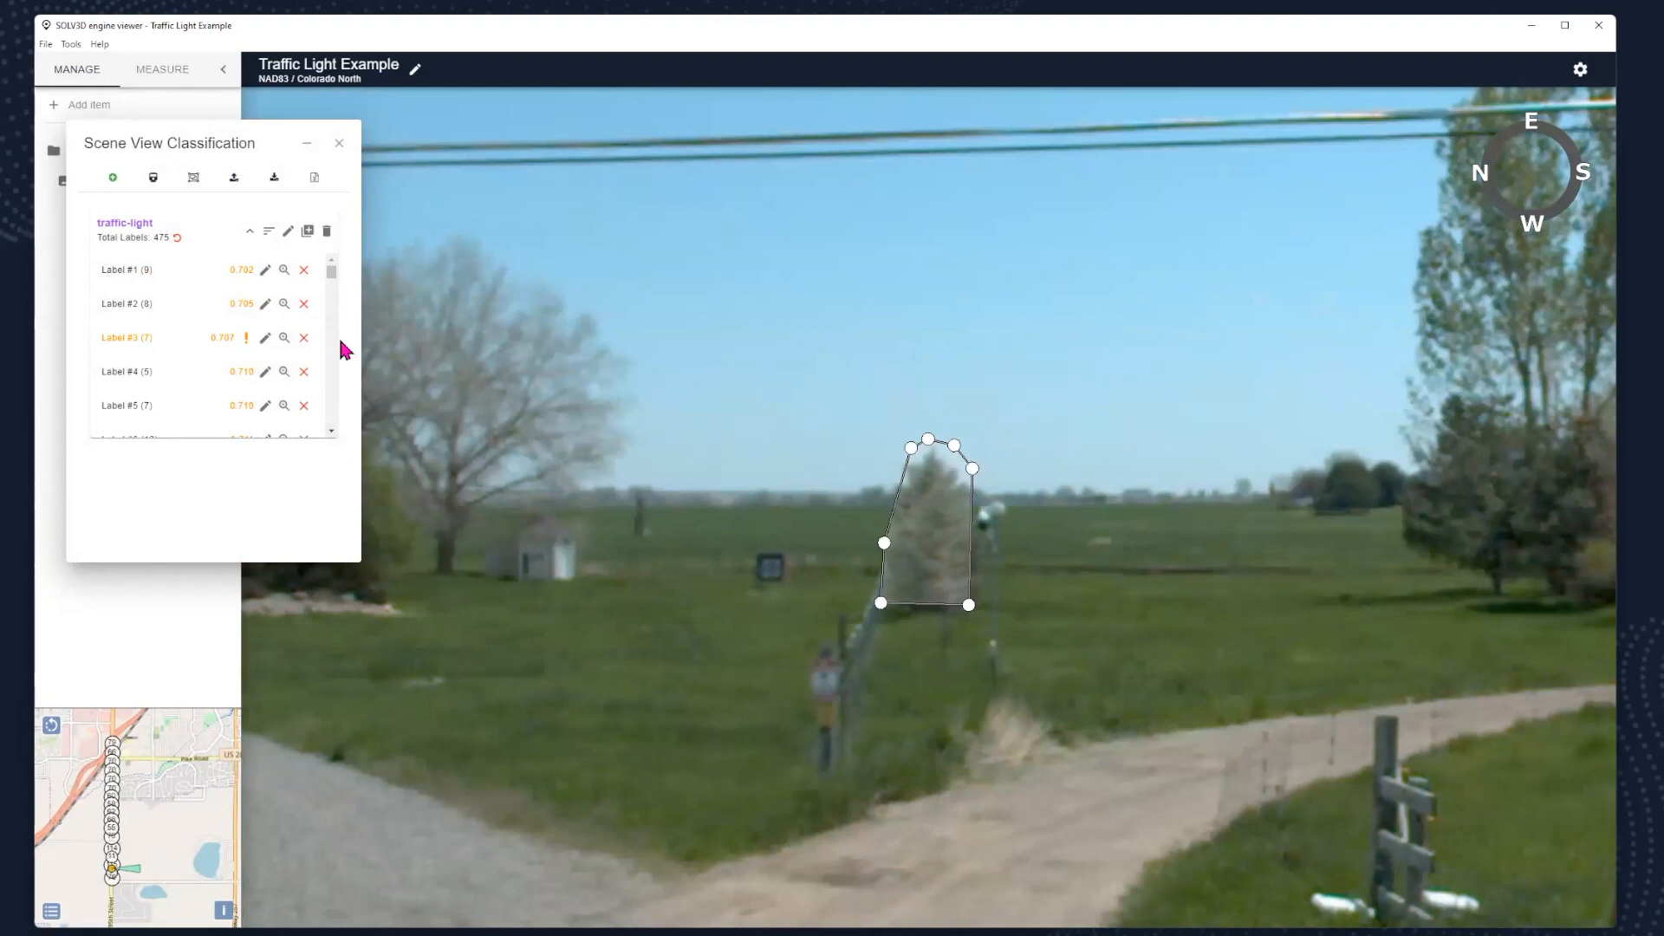
- Raise the traffic-light classification score threshold to 0.97, keeping the ascending sort
click(269, 233)
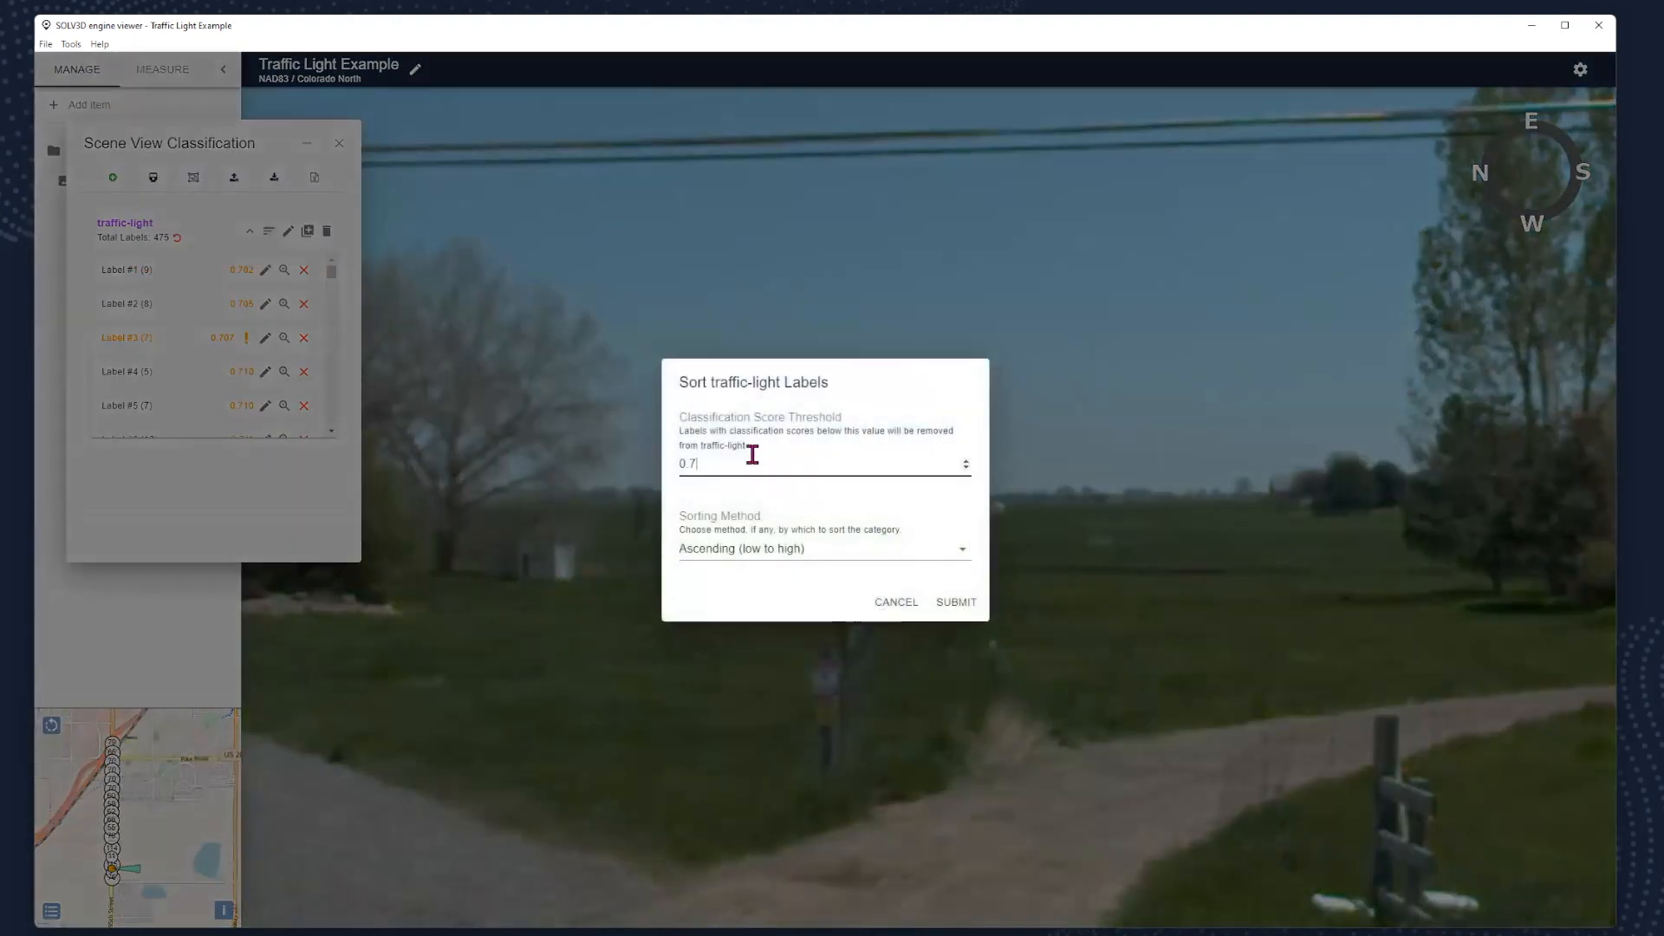
key(BackSpace)
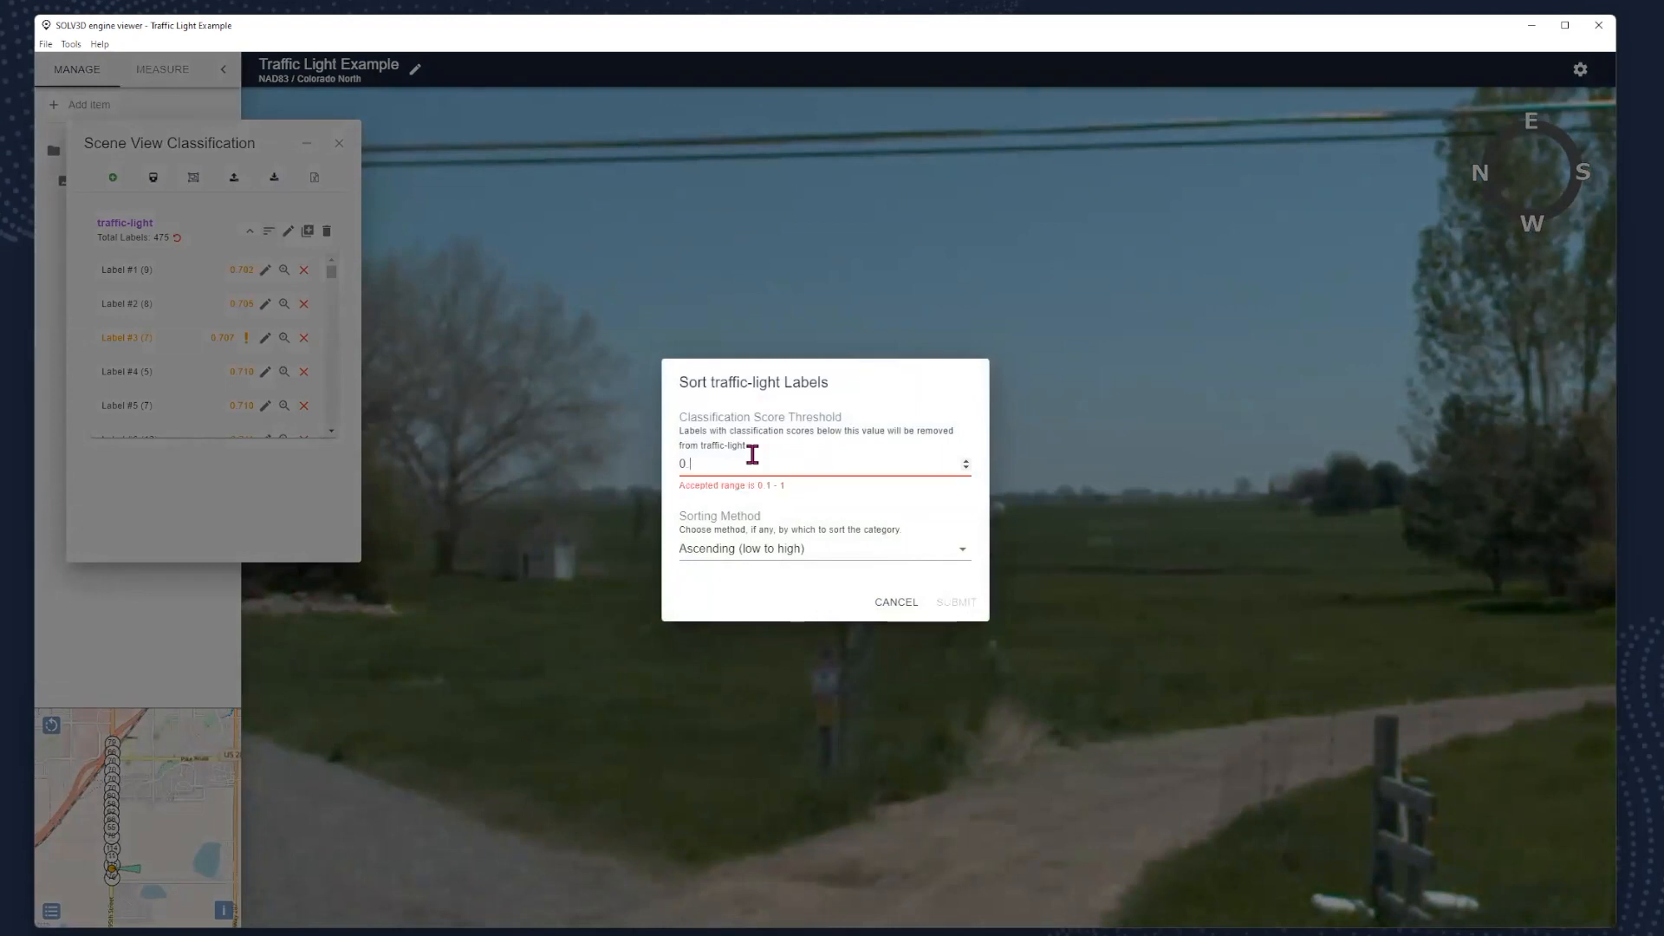
text(97)
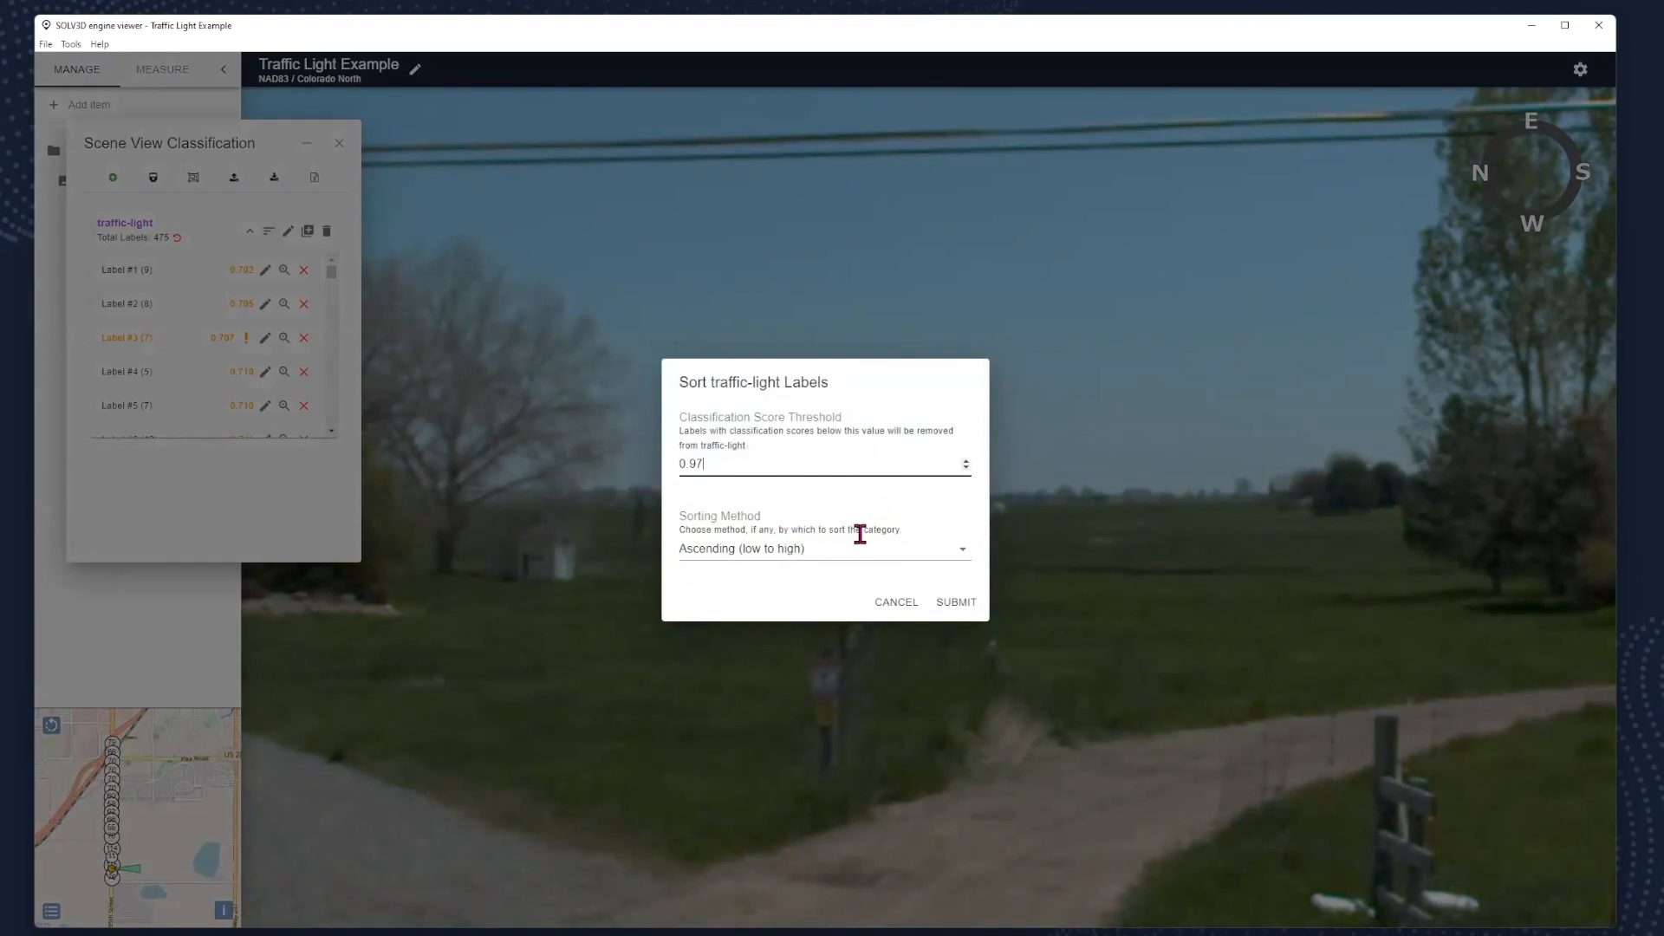
click(957, 607)
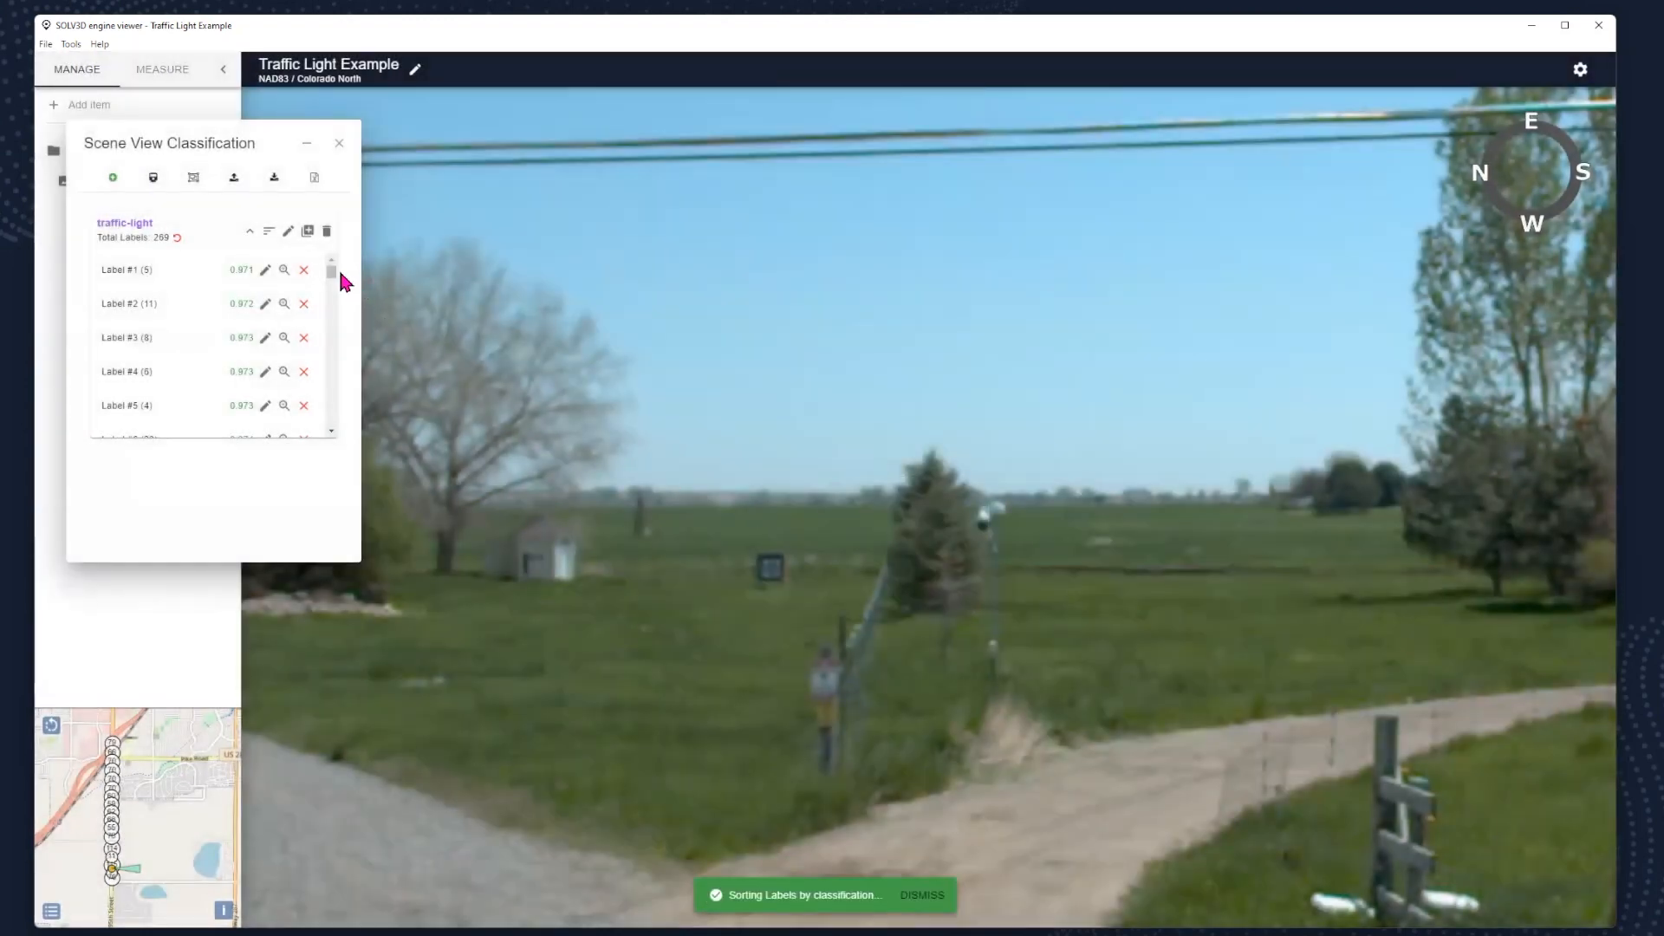
- Zoom to labels #1 and #2 of the filtered list and examine what each outlines in its surroundings
click(284, 270)
scroll(709, 518, down, 5)
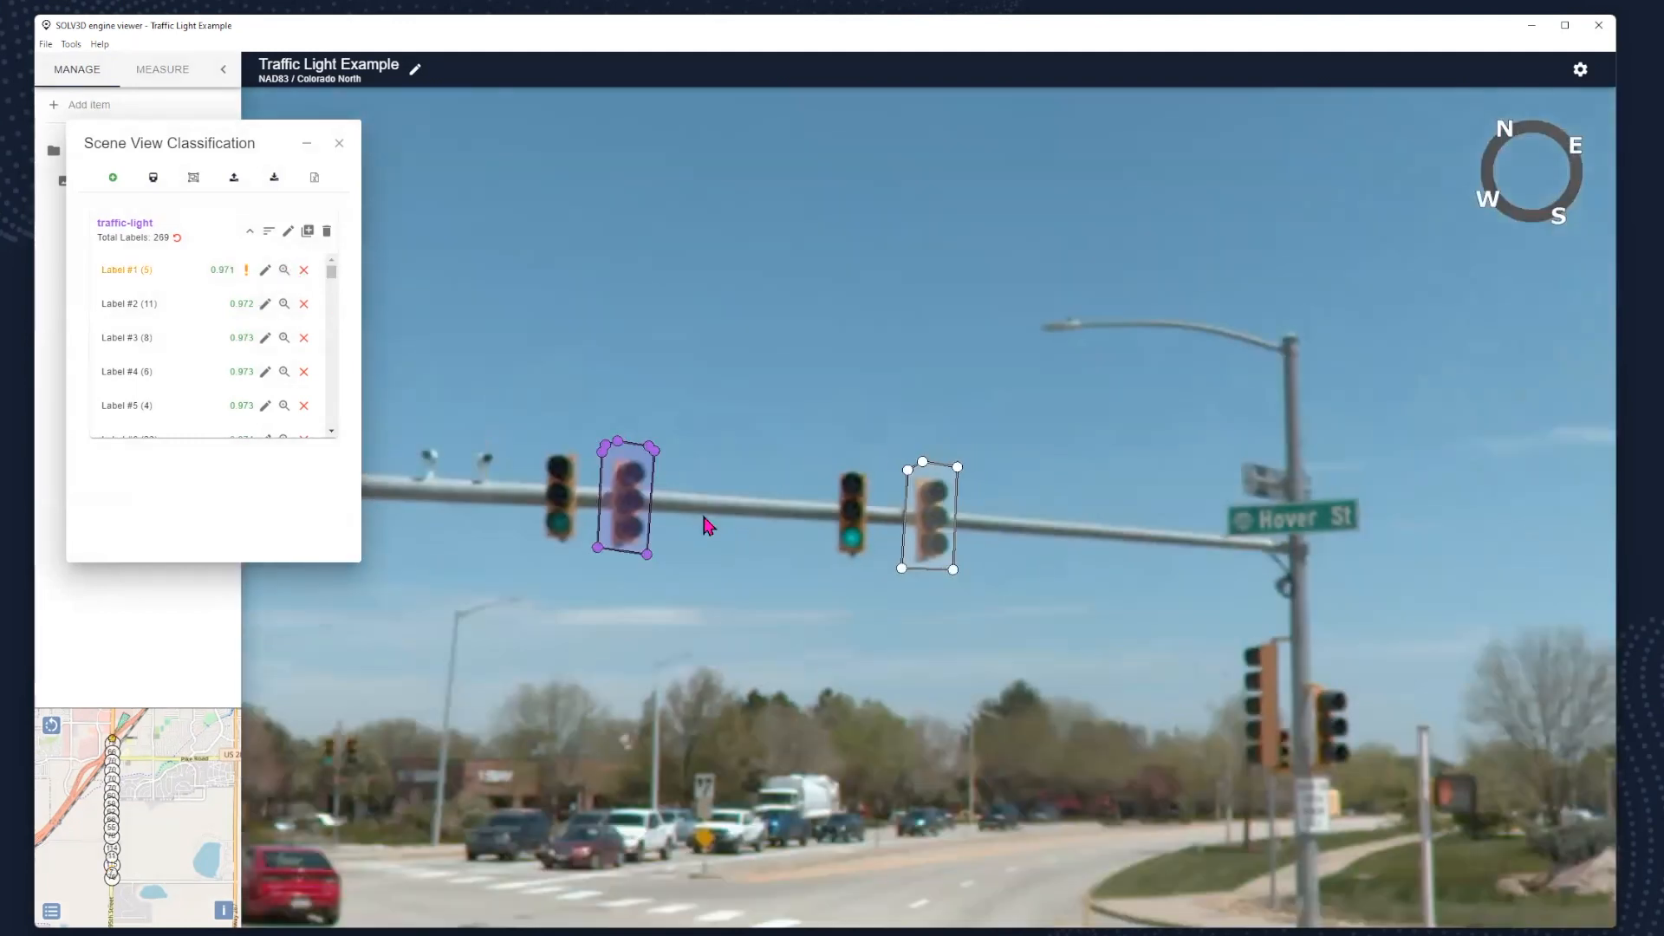
drag(661, 575, 718, 581)
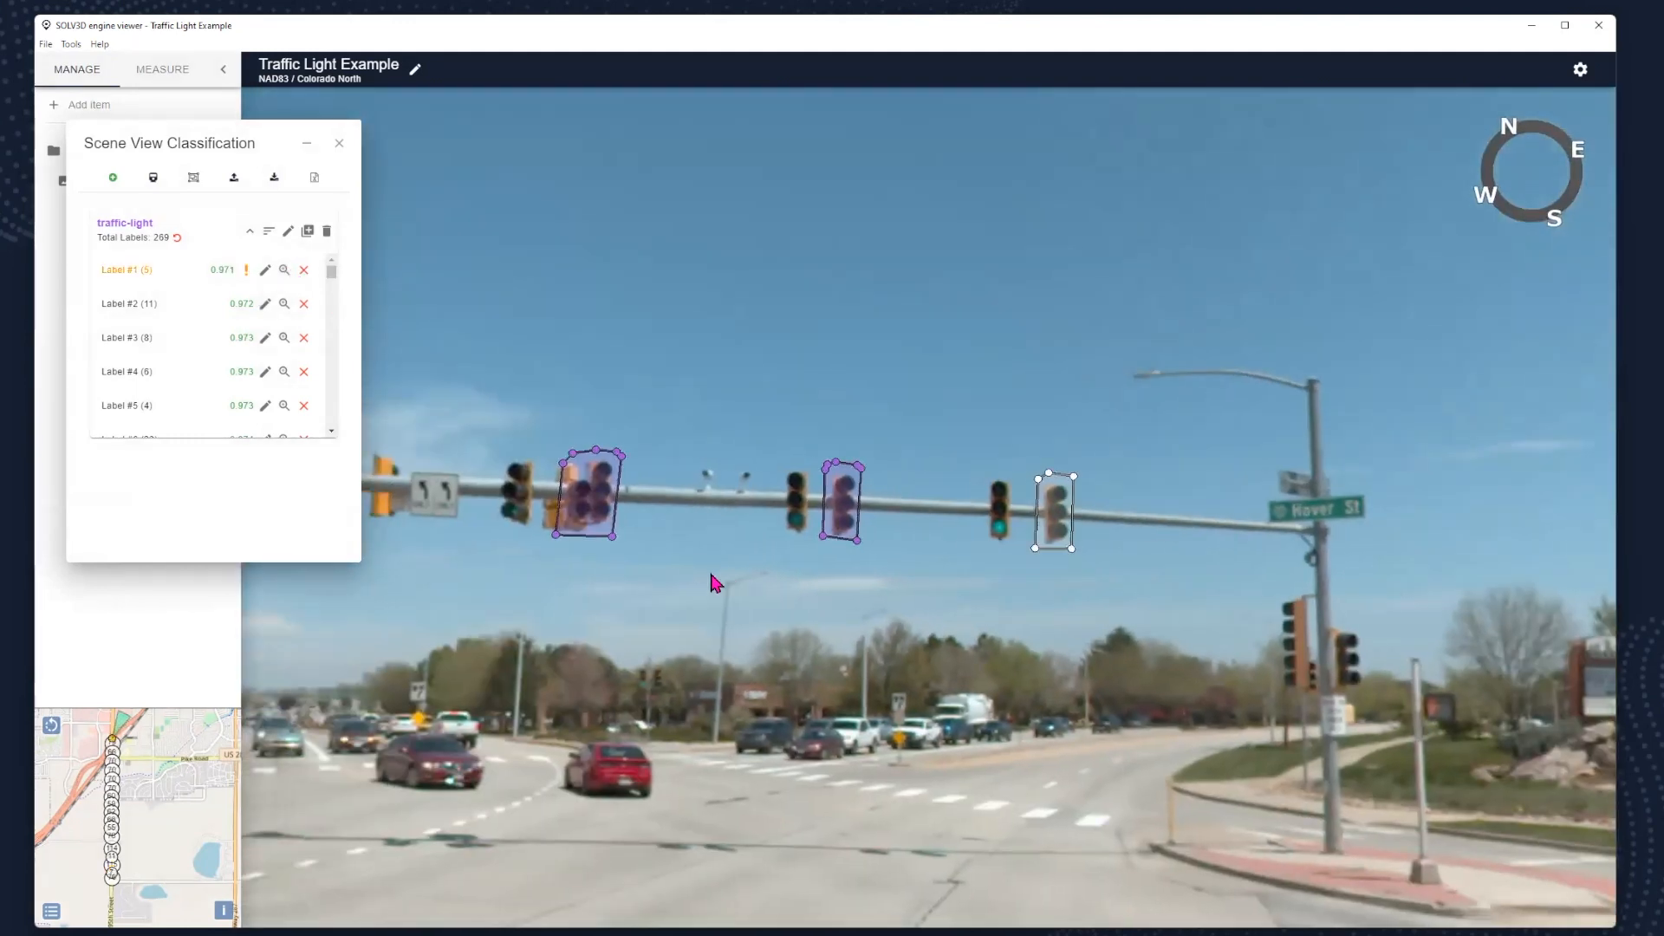
click(284, 307)
scroll(767, 532, down, 4)
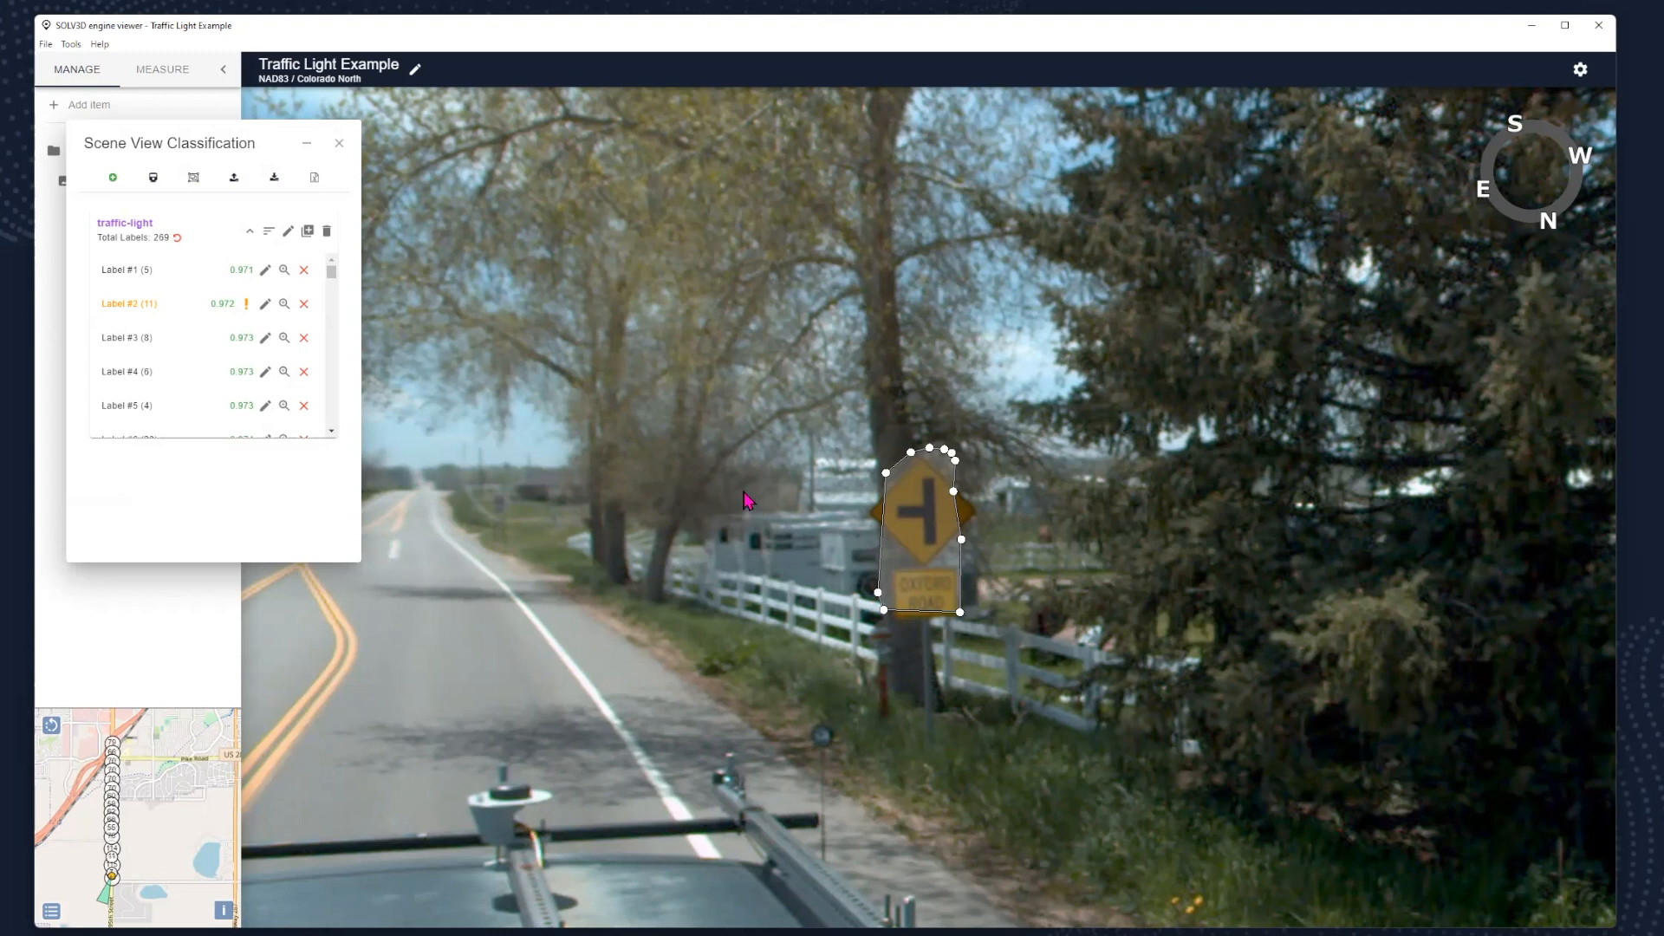
- Return to label #1, look around the Hover St intersection, and advance to the next scene image to examine its traffic-light labels
click(286, 271)
scroll(787, 523, down, 5)
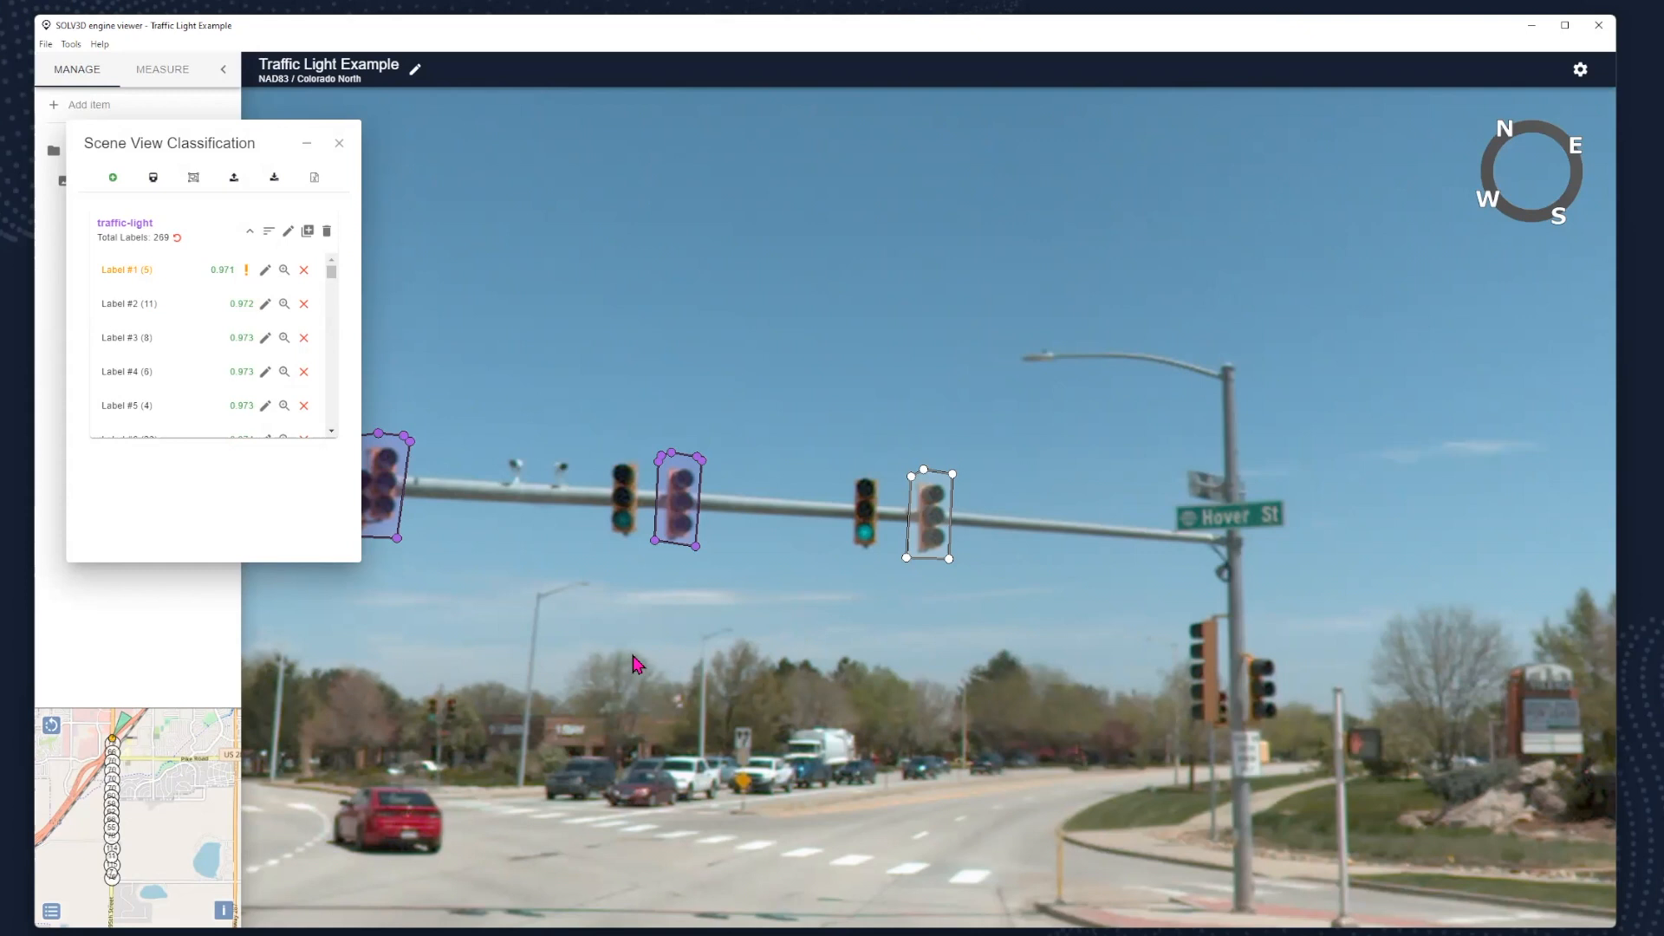
drag(633, 668, 679, 551)
drag(680, 666, 689, 589)
drag(1244, 733, 1035, 714)
drag(726, 650, 842, 652)
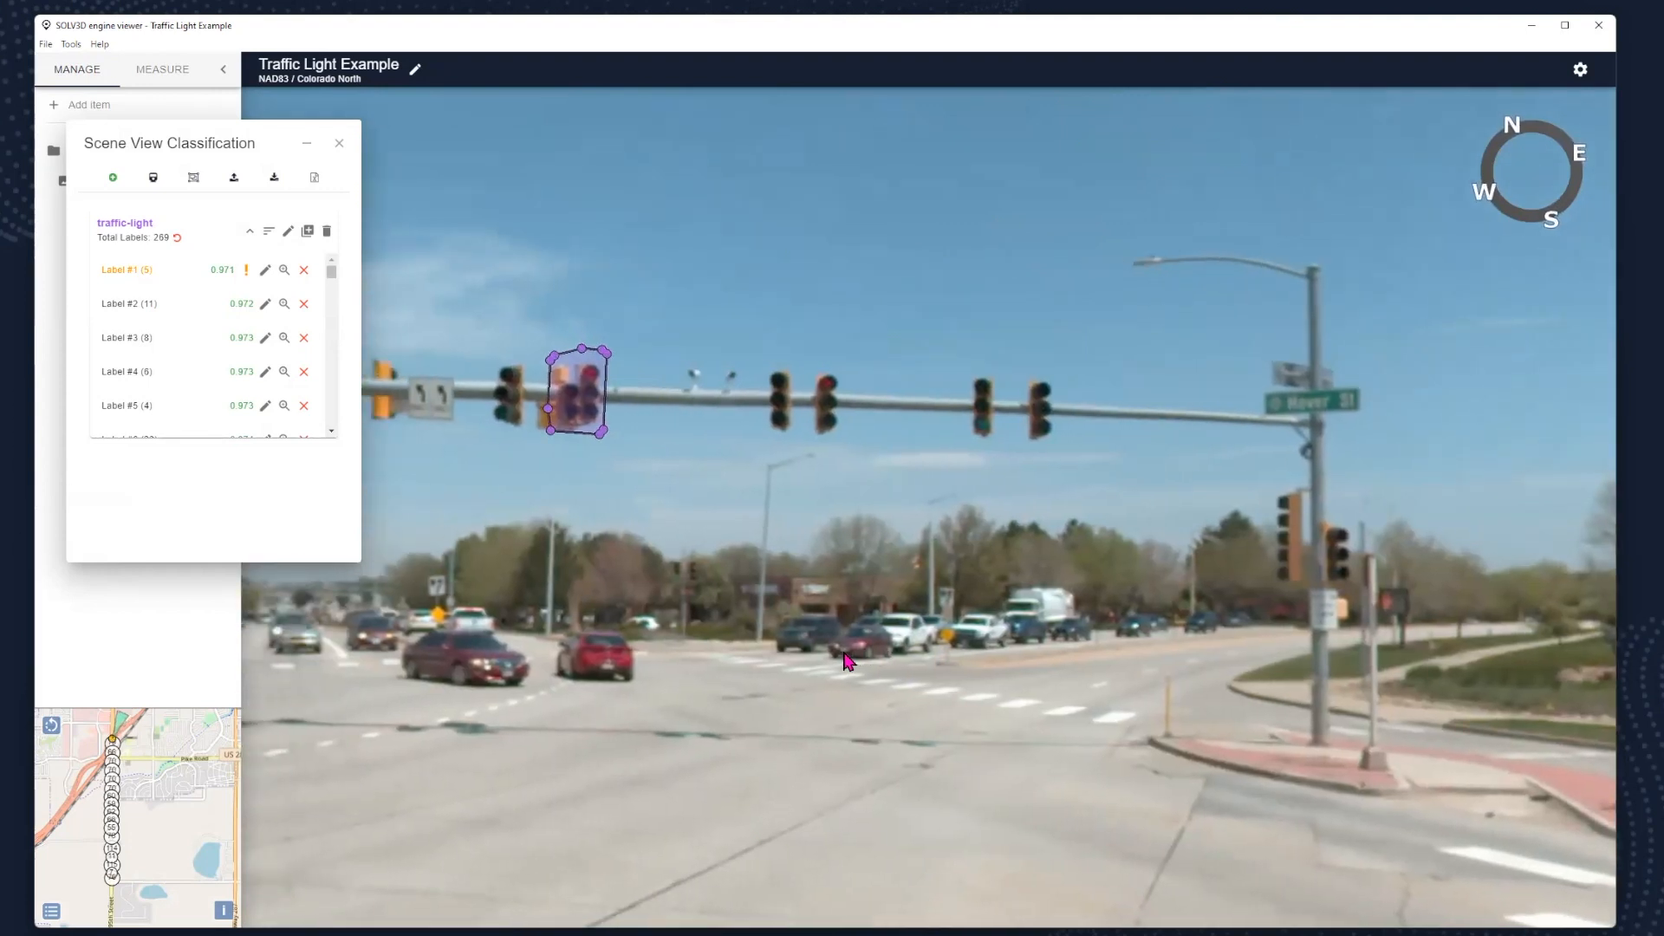
key(Up)
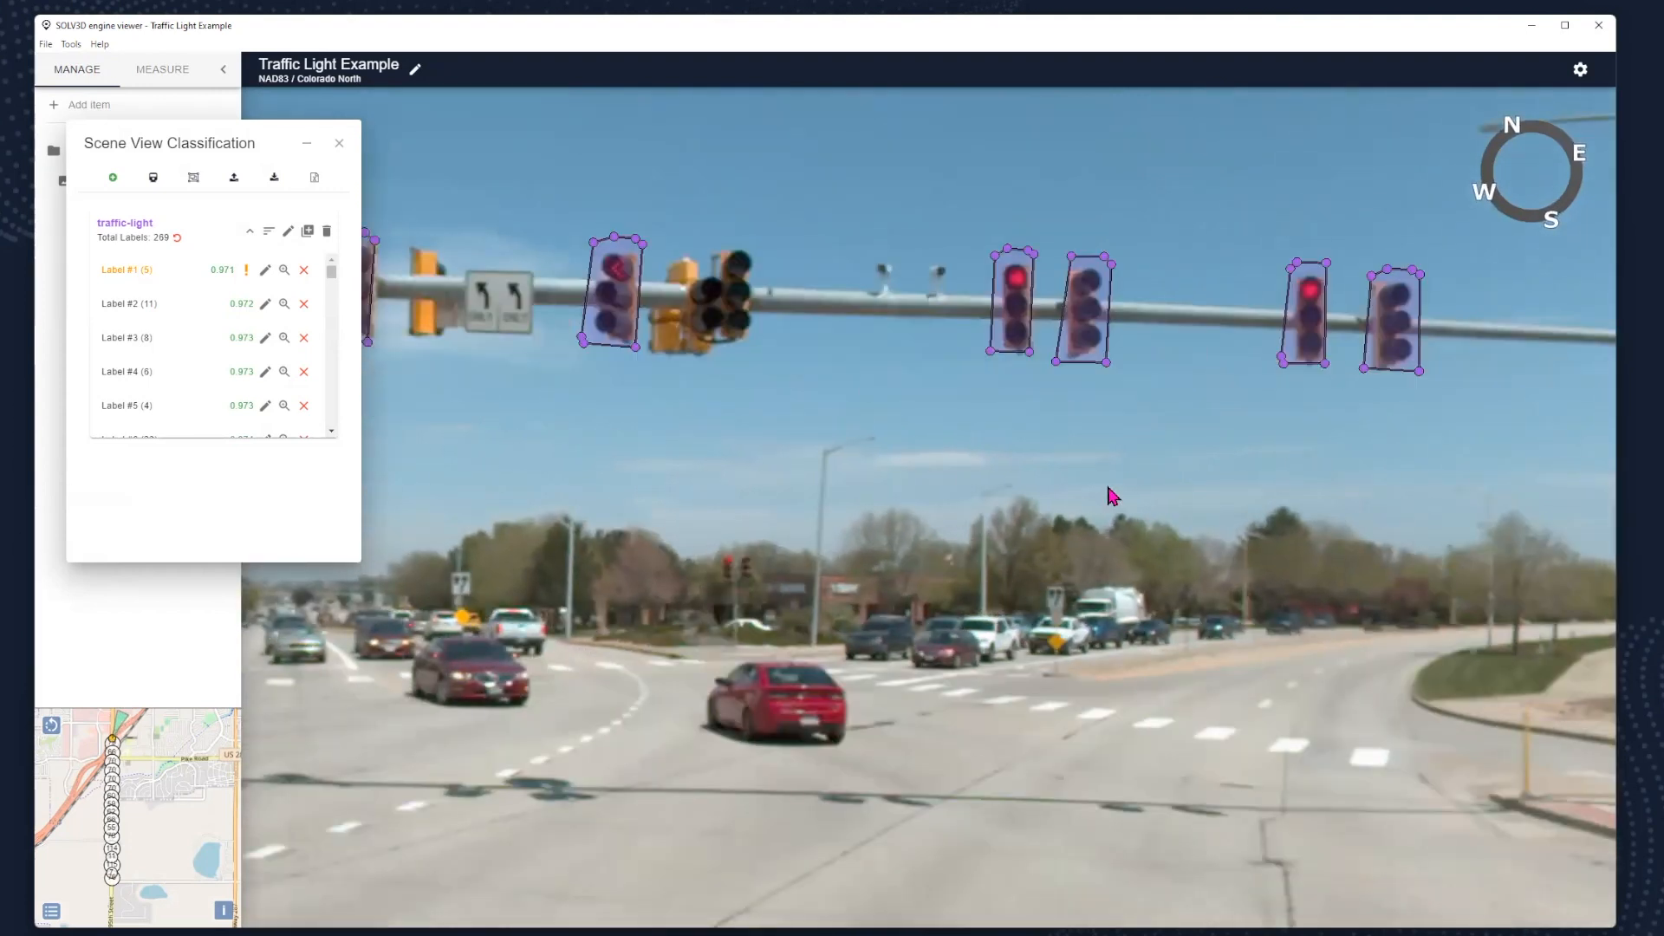